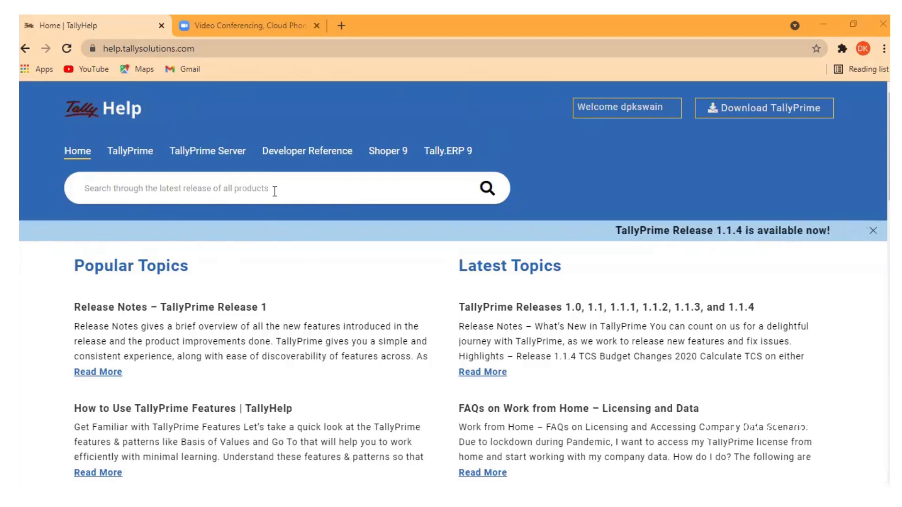
Step: Search TallyHelp for 'update rate use hsn', then correct 'use' to 'wise'
{"action": "type", "text": "u"}
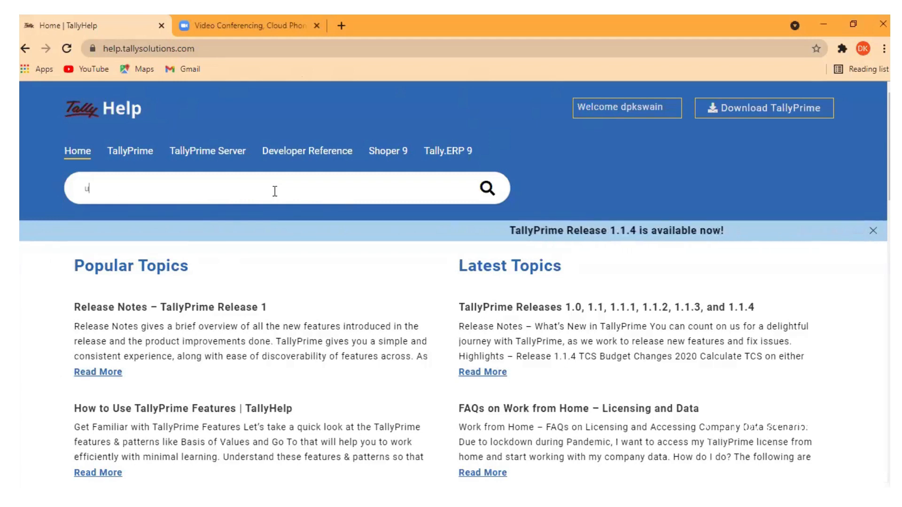
{"action": "type", "text": "pdat"}
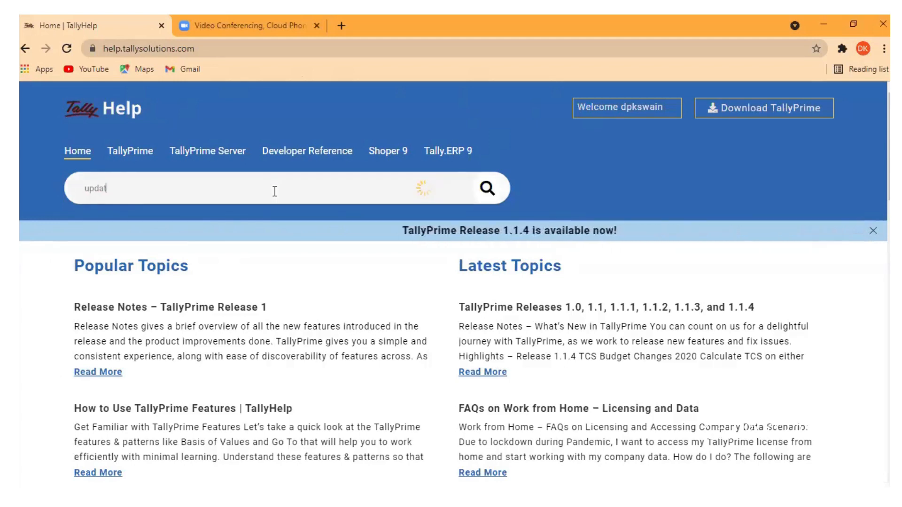
{"action": "type", "text": "e rate"}
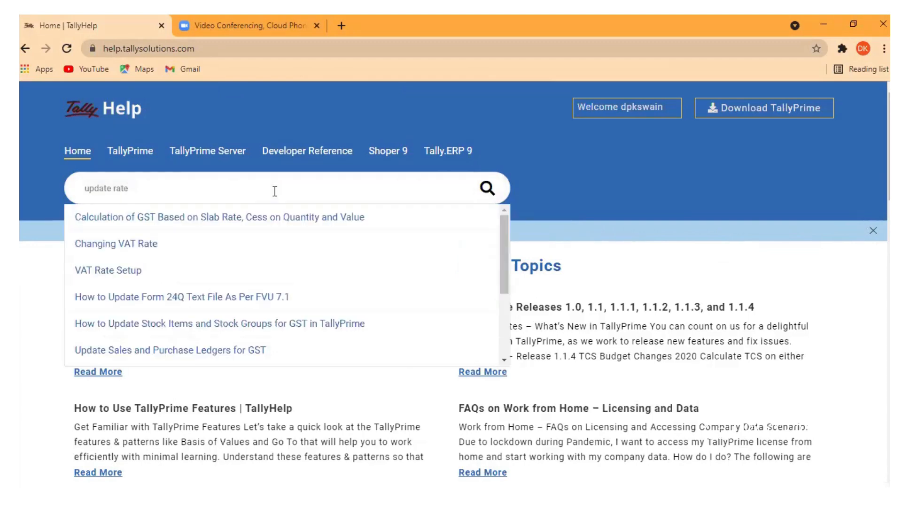
{"action": "type", "text": " use"}
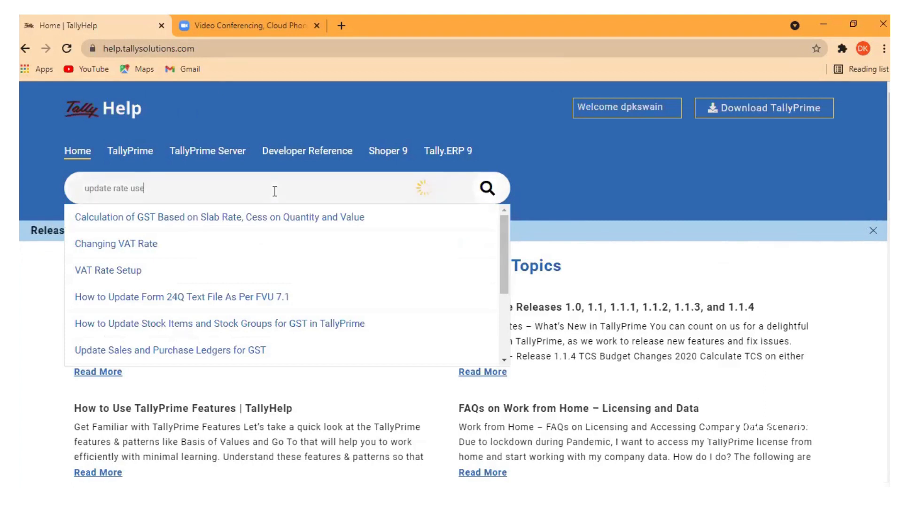
{"action": "type", "text": " h"}
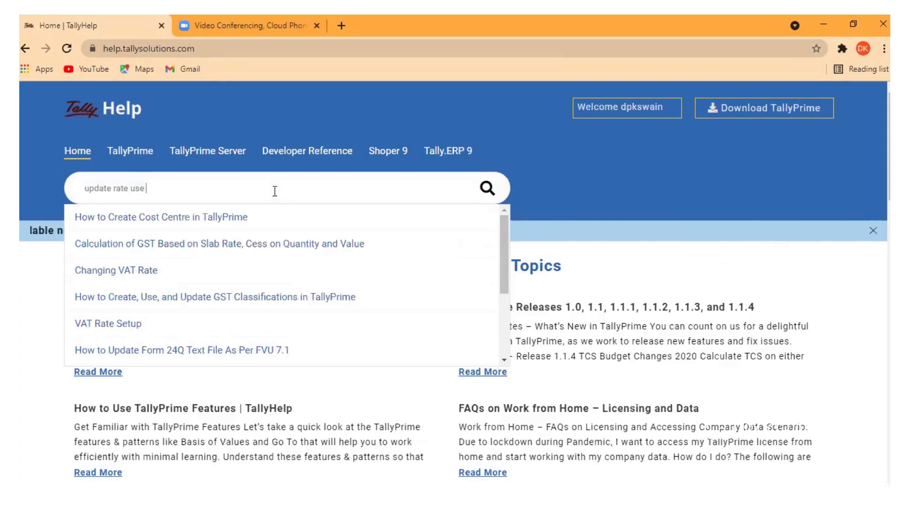
{"action": "type", "text": "sn"}
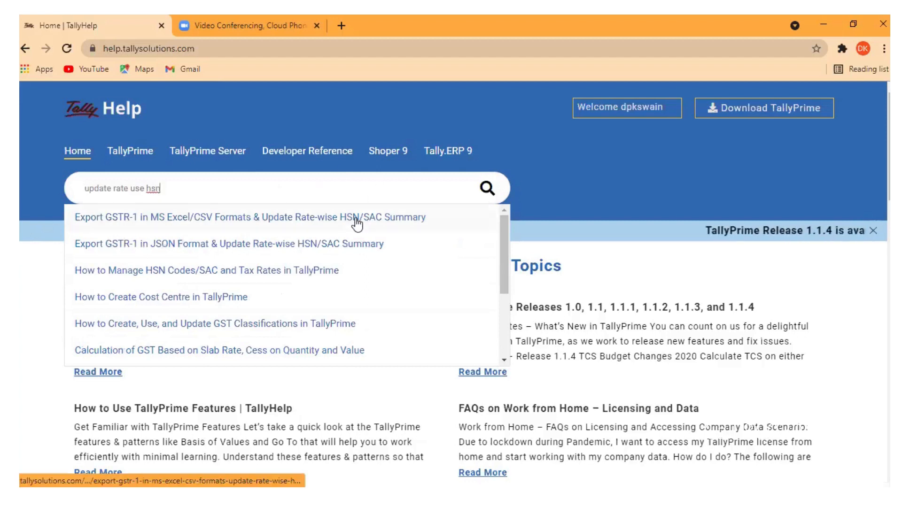
{"action": "left_click", "coordinate": [144, 189]}
{"action": "key", "text": "BackSpace"}
{"action": "key", "text": "BackSpace"}
{"action": "key", "text": "BackSpace"}
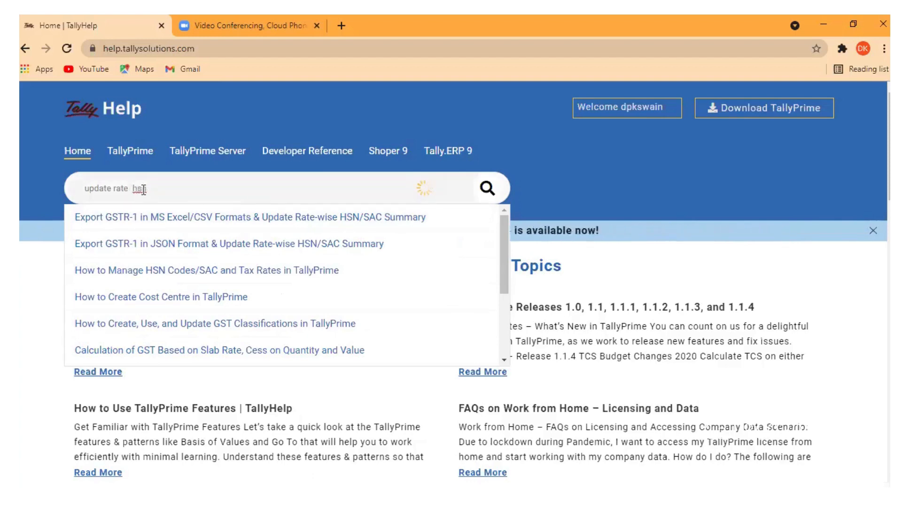
{"action": "type", "text": "wise"}
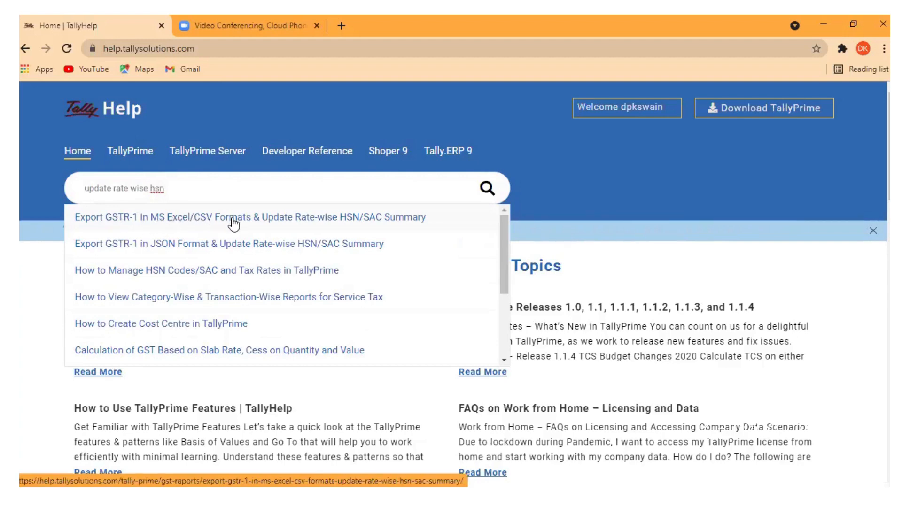
Step: Open the 'Export GSTR-1 in MS Excel/CSV Formats' article and scroll to the HSN/SAC export steps
{"action": "left_click", "coordinate": [282, 219]}
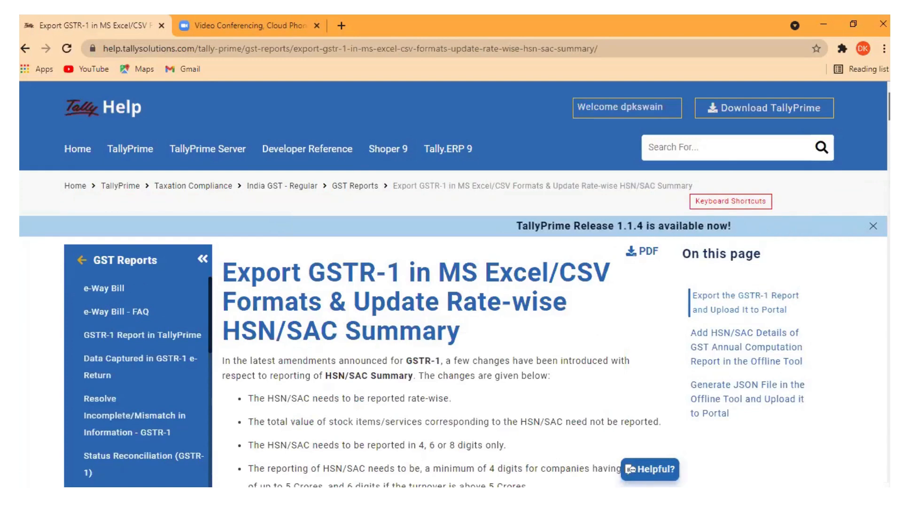
{"action": "scroll", "coordinate": [451, 282], "scroll_direction": "down", "scroll_amount": 2}
{"action": "scroll", "coordinate": [451, 282], "scroll_direction": "down", "scroll_amount": 5}
{"action": "scroll", "coordinate": [451, 282], "scroll_direction": "down", "scroll_amount": 3}
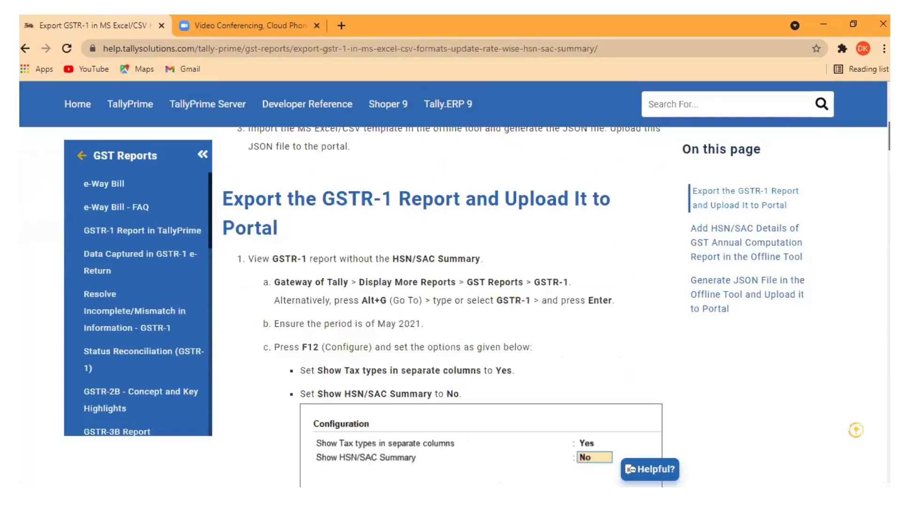
{"action": "scroll", "coordinate": [451, 282], "scroll_direction": "down", "scroll_amount": 3}
{"action": "scroll", "coordinate": [451, 282], "scroll_direction": "up", "scroll_amount": 2}
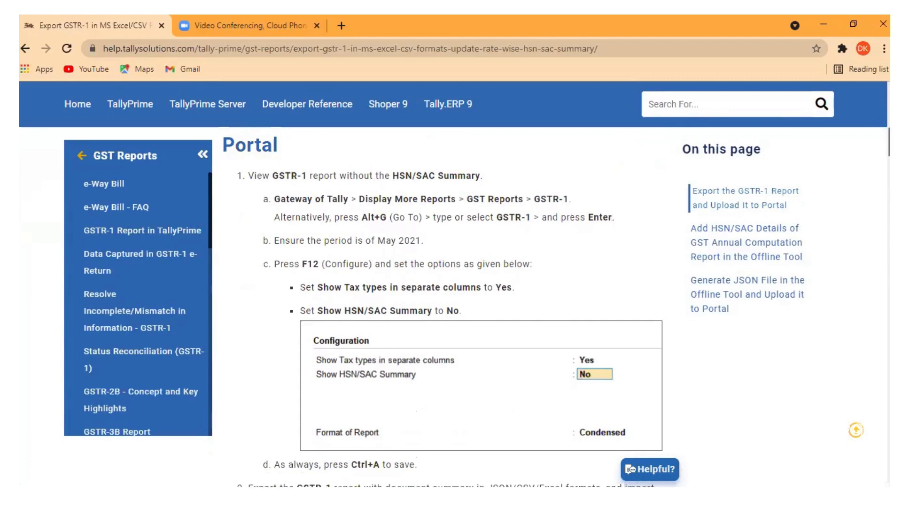
{"action": "scroll", "coordinate": [451, 305], "scroll_direction": "down", "scroll_amount": 5}
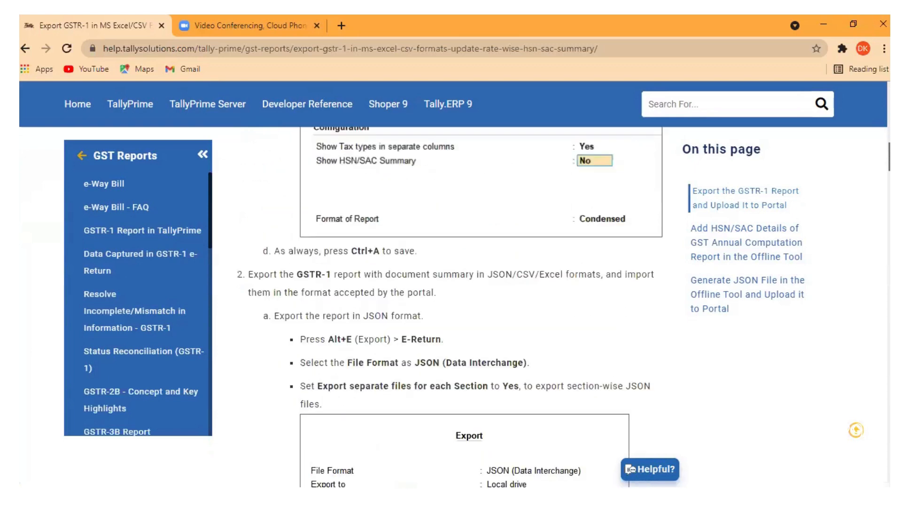
{"action": "scroll", "coordinate": [451, 306], "scroll_direction": "down", "scroll_amount": 12}
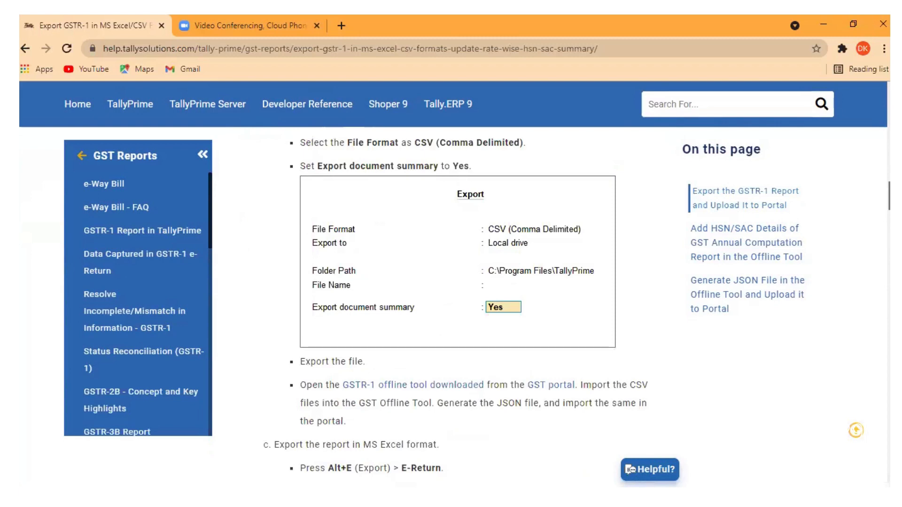
{"action": "scroll", "coordinate": [451, 306], "scroll_direction": "down", "scroll_amount": 13}
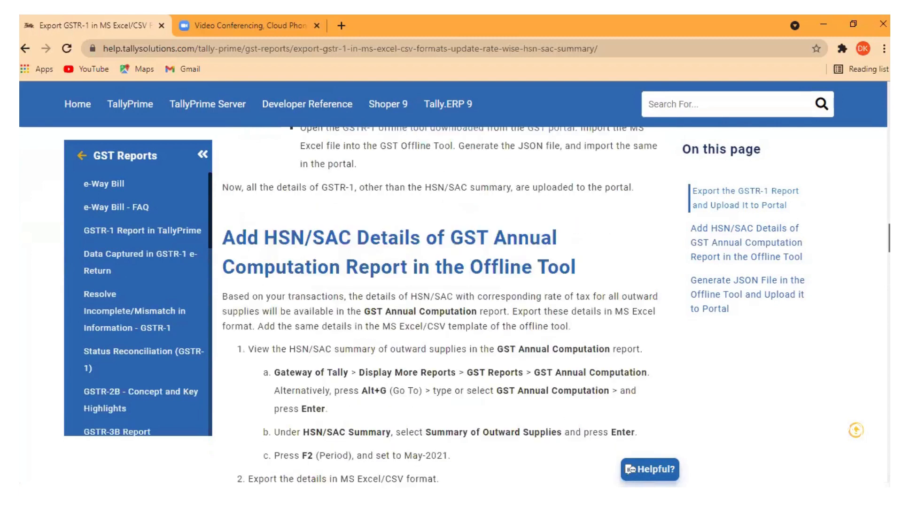
{"action": "scroll", "coordinate": [451, 305], "scroll_direction": "down", "scroll_amount": 6}
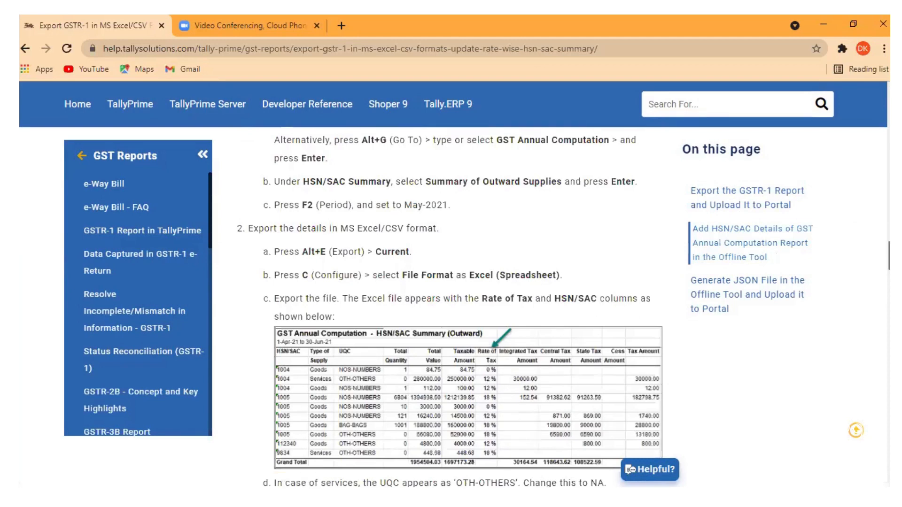
{"action": "scroll", "coordinate": [449, 312], "scroll_direction": "down", "scroll_amount": 2}
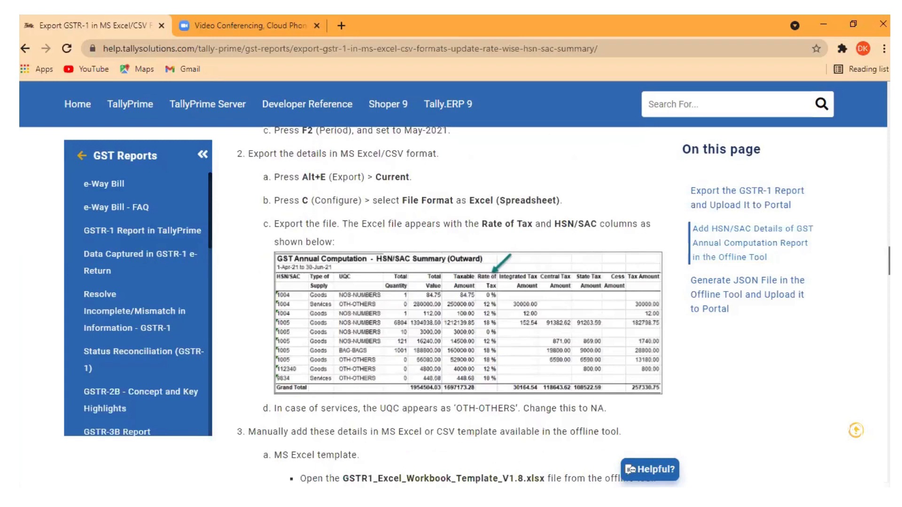
{"action": "scroll", "coordinate": [449, 307], "scroll_direction": "down", "scroll_amount": 5}
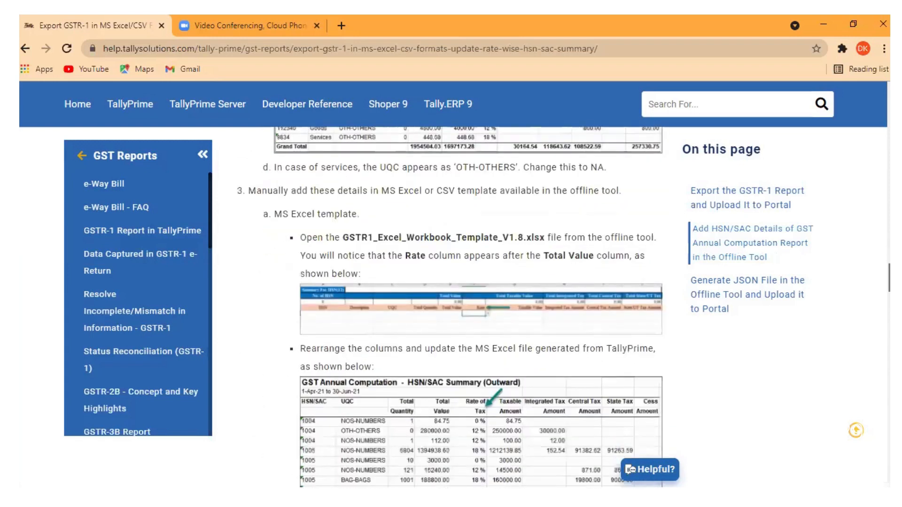
{"action": "scroll", "coordinate": [449, 307], "scroll_direction": "down", "scroll_amount": 2}
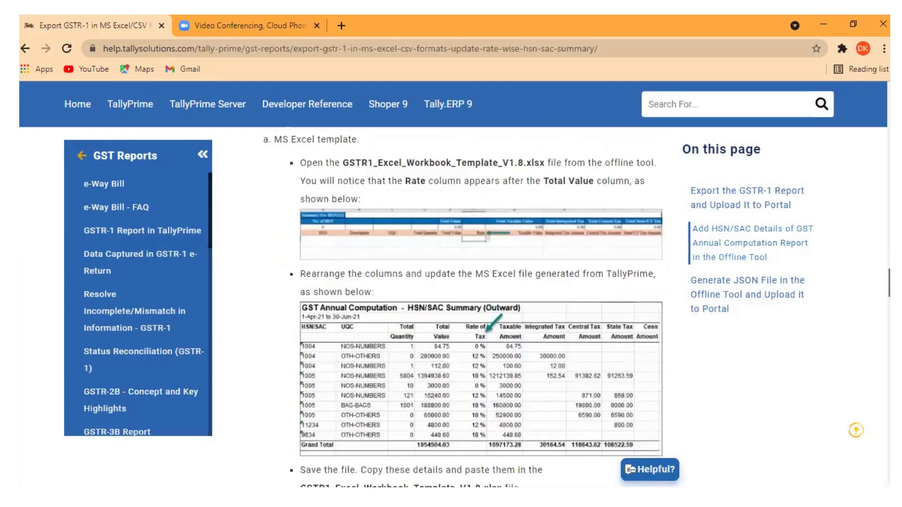
{"action": "scroll", "coordinate": [463, 309], "scroll_direction": "down", "scroll_amount": 1}
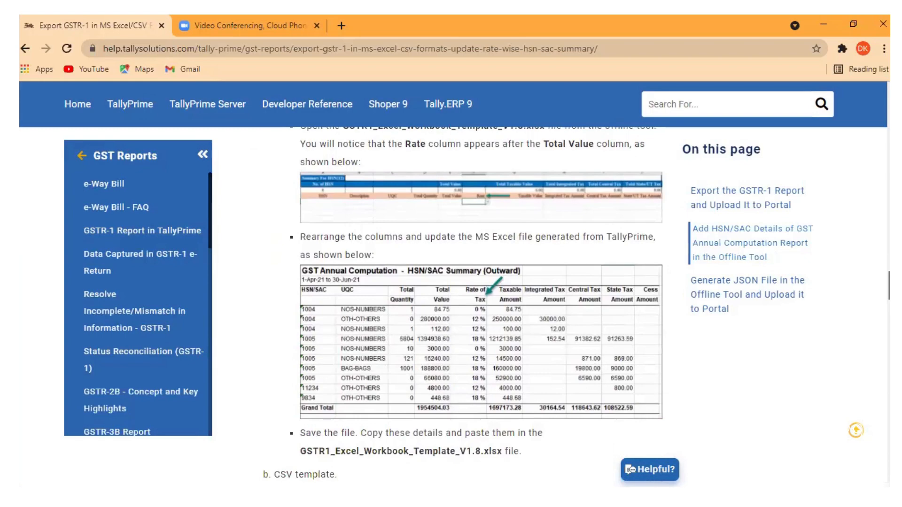
{"action": "scroll", "coordinate": [464, 306], "scroll_direction": "down", "scroll_amount": 3}
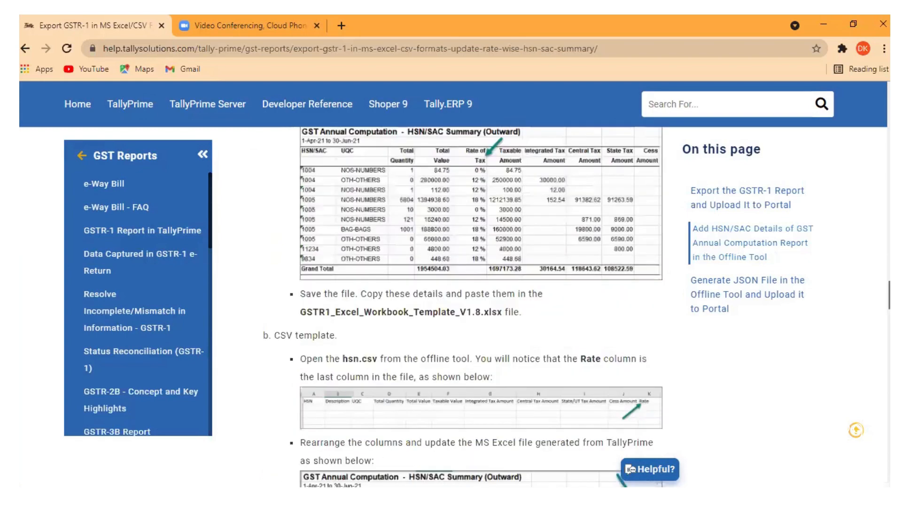
{"action": "scroll", "coordinate": [464, 308], "scroll_direction": "down", "scroll_amount": 10}
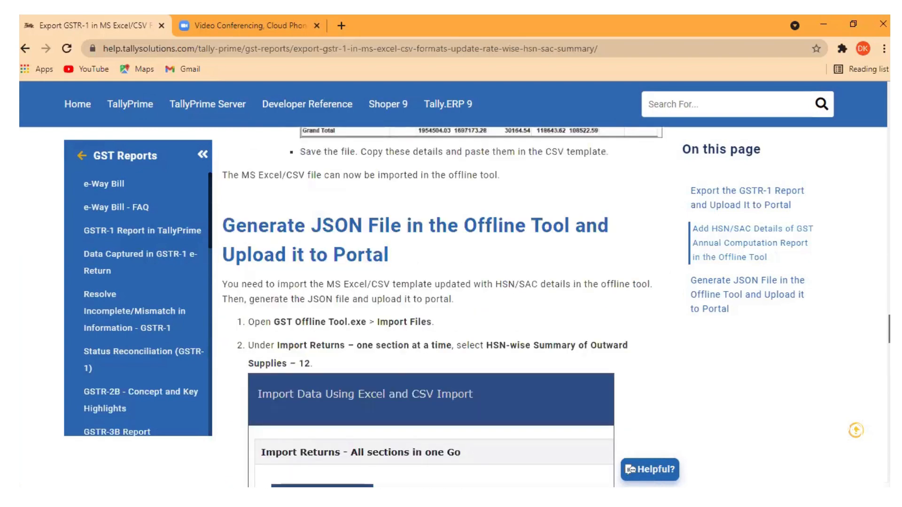
{"action": "scroll", "coordinate": [464, 307], "scroll_direction": "down", "scroll_amount": 6}
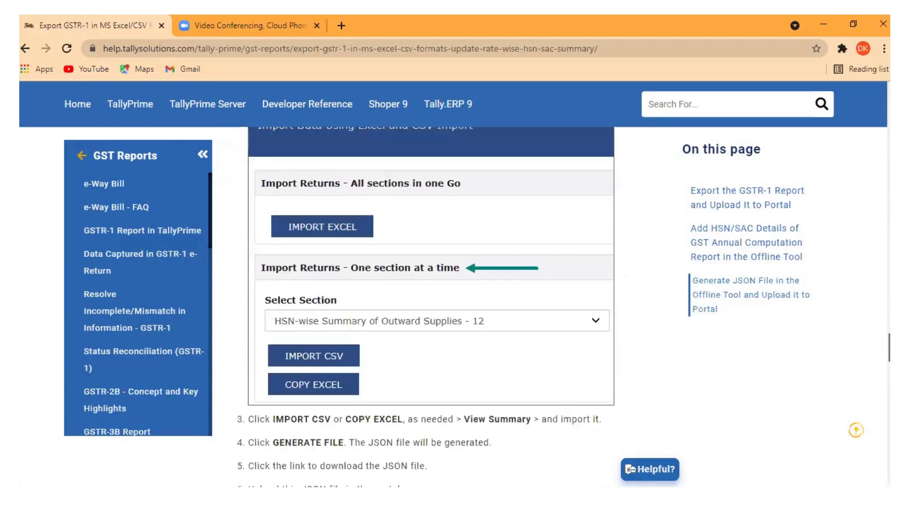
{"action": "scroll", "coordinate": [873, 376], "scroll_direction": "down", "scroll_amount": 8}
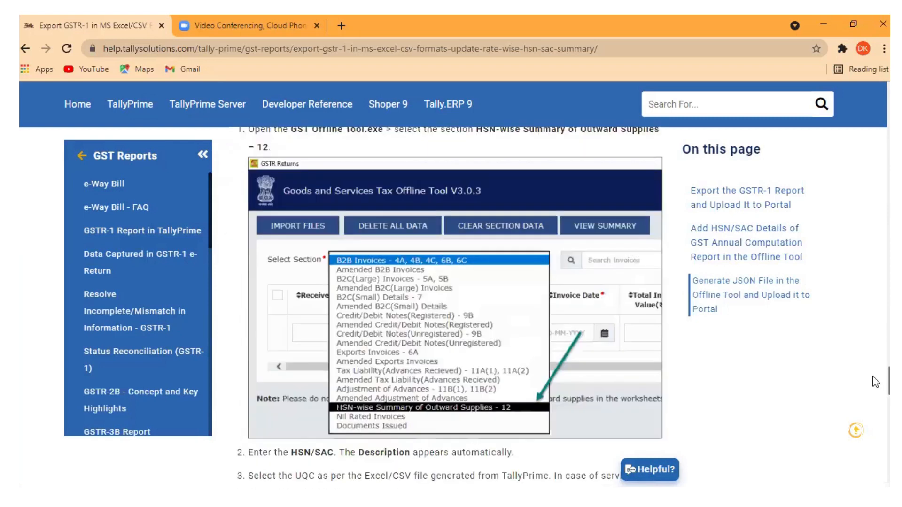
{"action": "scroll", "coordinate": [875, 382], "scroll_direction": "down", "scroll_amount": 2}
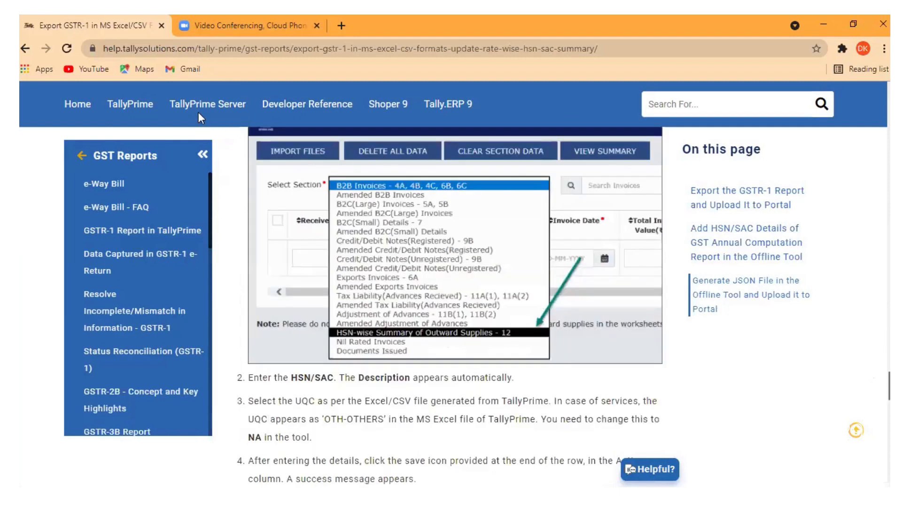
{"action": "scroll", "coordinate": [199, 112], "scroll_direction": "down", "scroll_amount": 1}
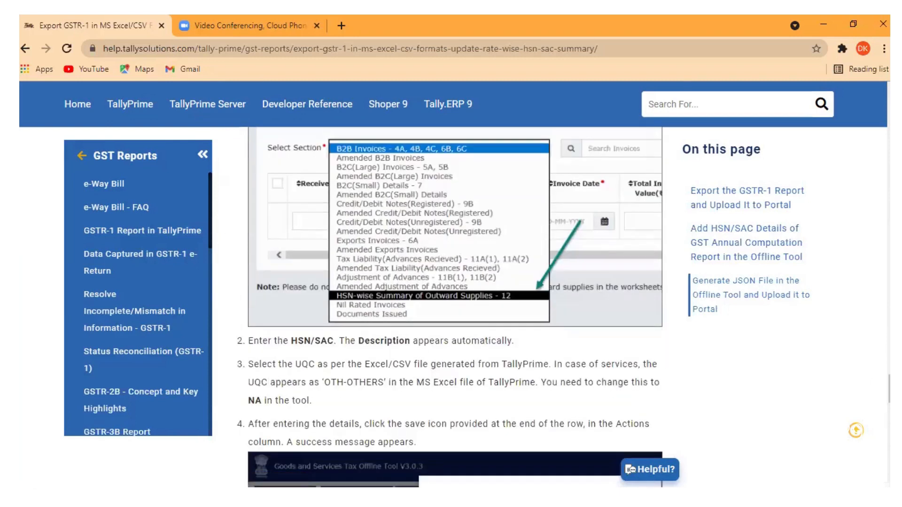
{"action": "left_click_drag", "start_coordinate": [889, 389], "coordinate": [889, 106]}
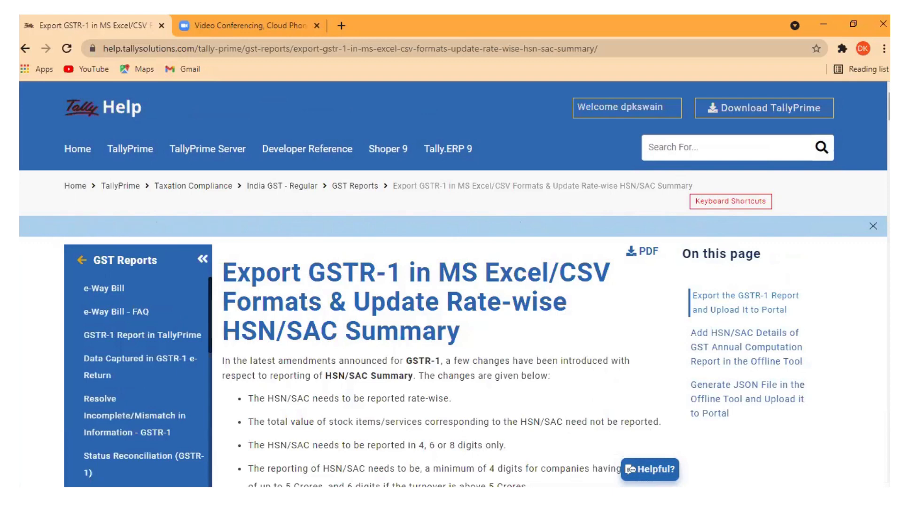
Step: Scroll through the help article's HSN/SAC summary and CSV template instructions
{"action": "scroll", "coordinate": [451, 282], "scroll_direction": "down", "scroll_amount": 5}
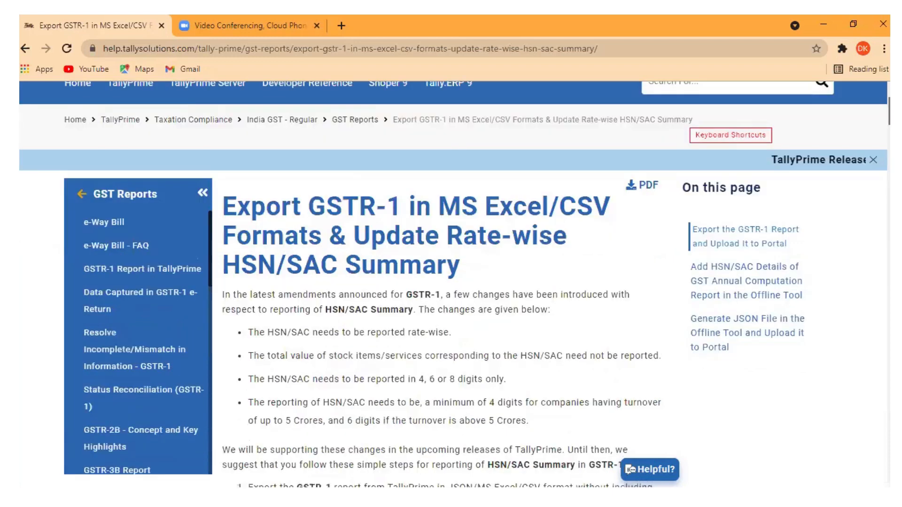
{"action": "scroll", "coordinate": [451, 282], "scroll_direction": "down", "scroll_amount": 10}
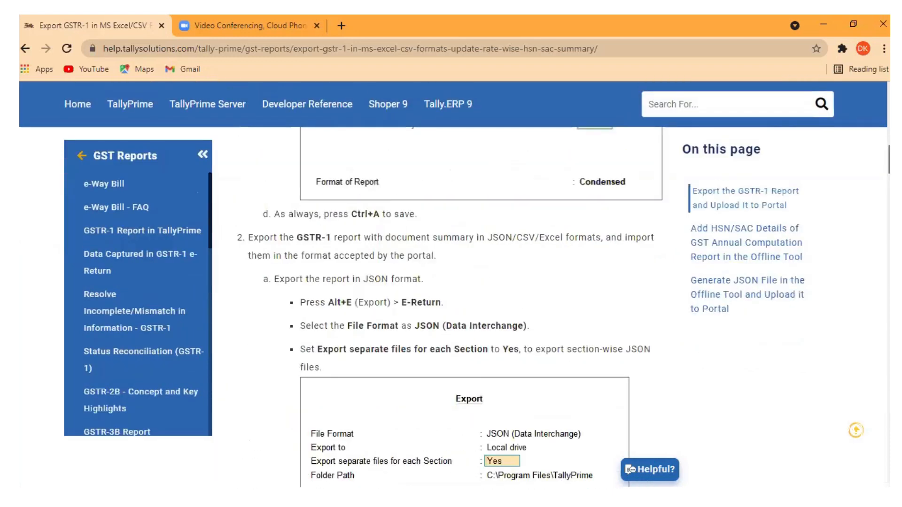
{"action": "scroll", "coordinate": [451, 282], "scroll_direction": "down", "scroll_amount": 9}
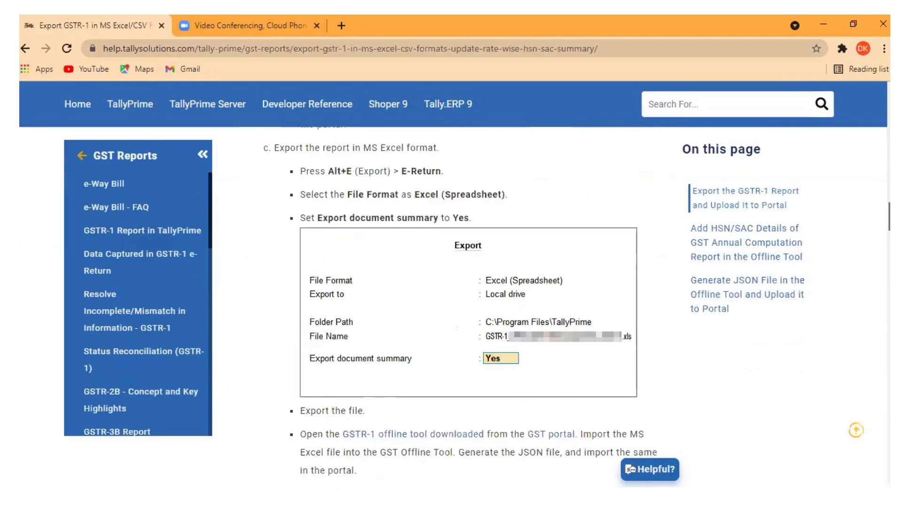
{"action": "scroll", "coordinate": [451, 282], "scroll_direction": "down", "scroll_amount": 2}
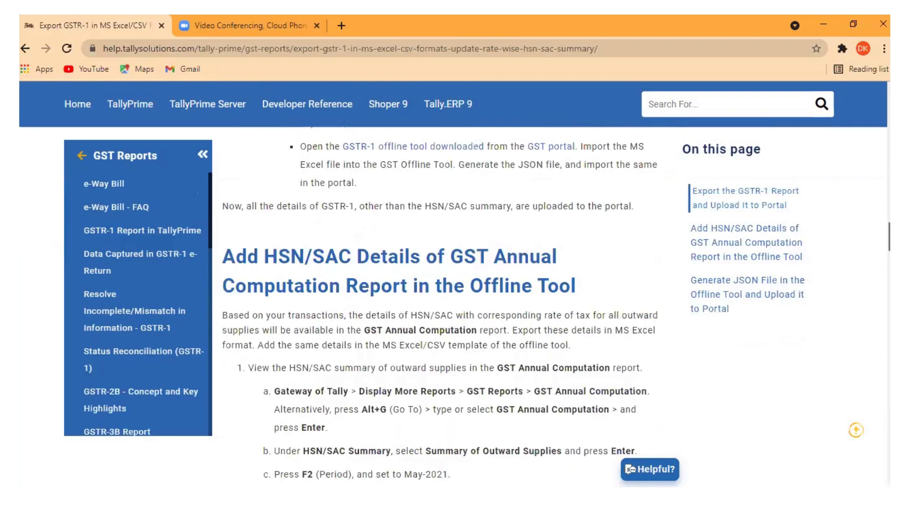
{"action": "scroll", "coordinate": [451, 282], "scroll_direction": "down", "scroll_amount": 6}
{"action": "scroll", "coordinate": [876, 281], "scroll_direction": "down", "scroll_amount": 4}
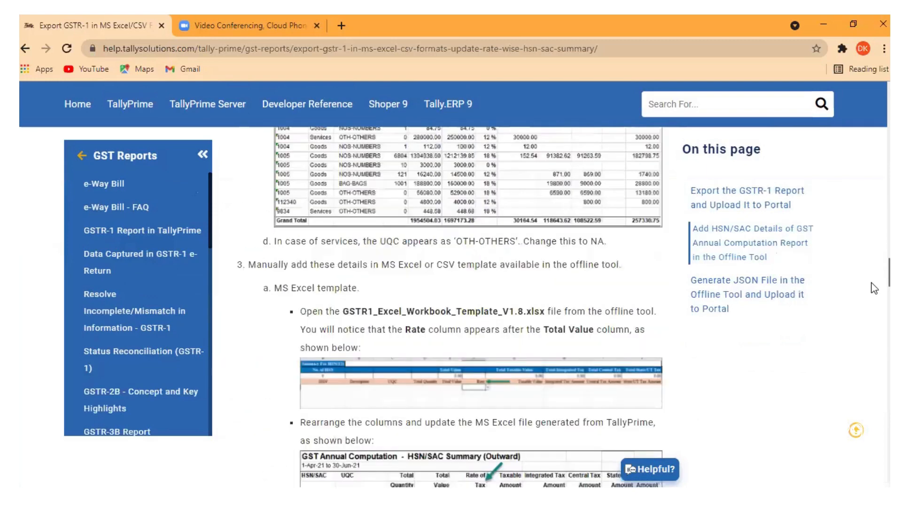
{"action": "scroll", "coordinate": [874, 288], "scroll_direction": "down", "scroll_amount": 1}
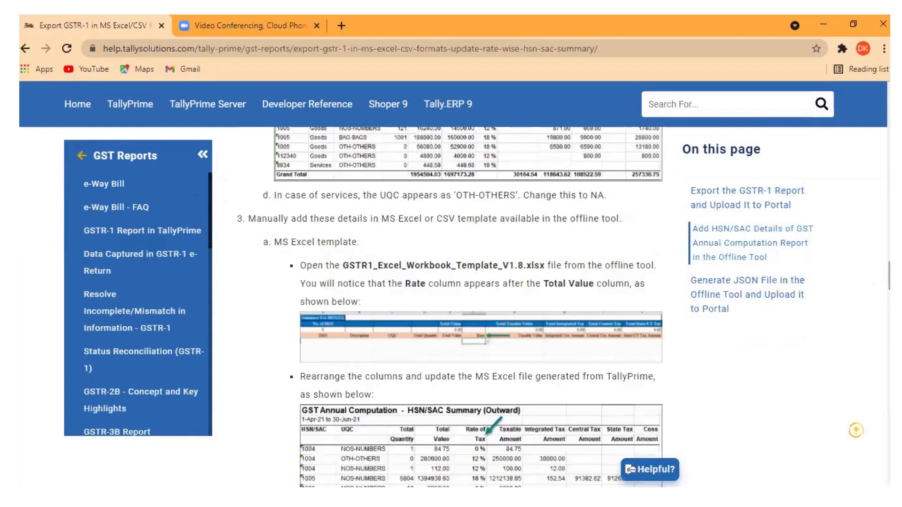
{"action": "scroll", "coordinate": [479, 305], "scroll_direction": "down", "scroll_amount": 9}
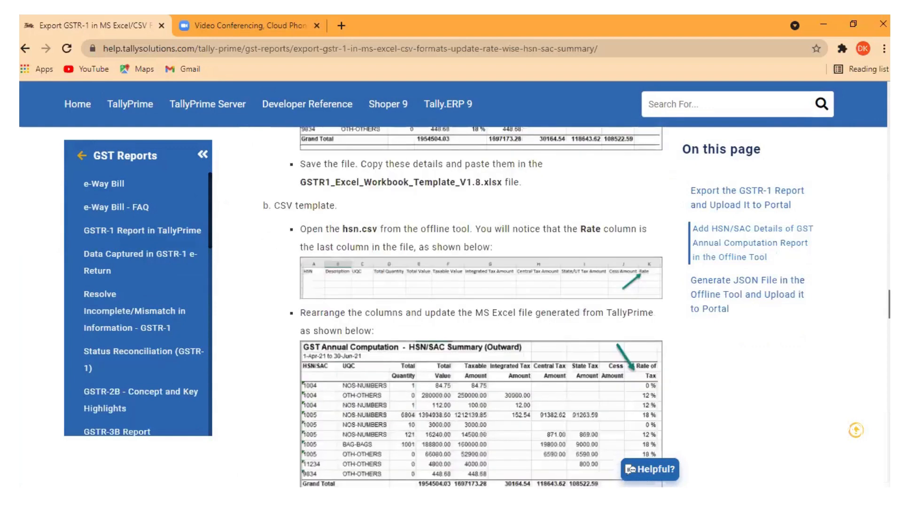
{"action": "scroll", "coordinate": [479, 305], "scroll_direction": "down", "scroll_amount": 14}
{"action": "scroll", "coordinate": [480, 305], "scroll_direction": "up", "scroll_amount": 16}
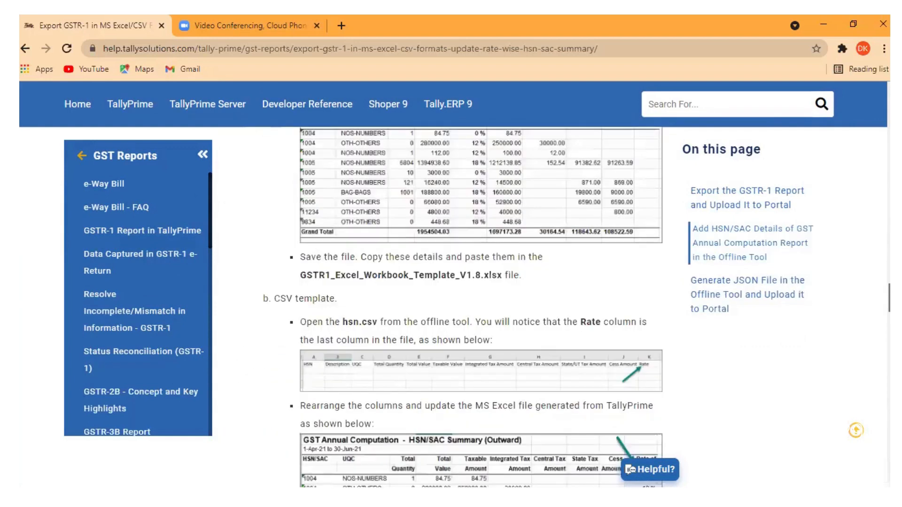
{"action": "scroll", "coordinate": [870, 127], "scroll_direction": "up", "scroll_amount": 20}
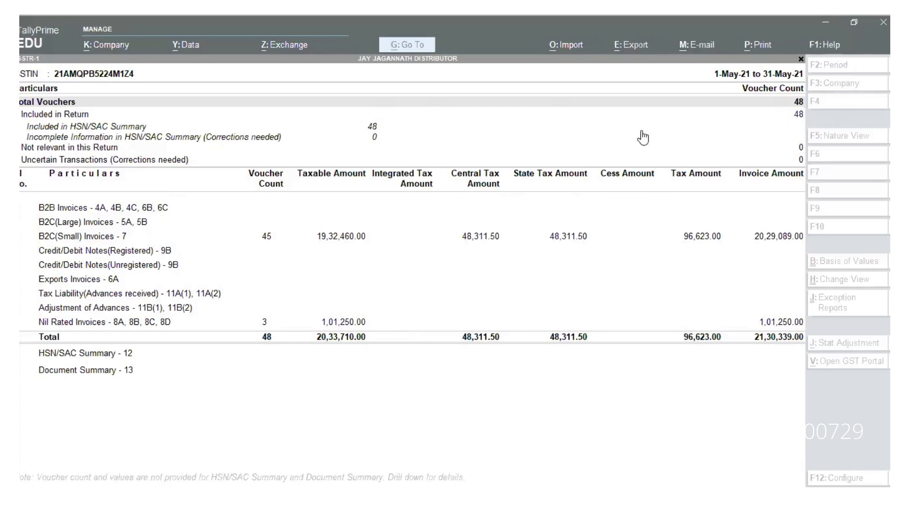
{"action": "left_click", "coordinate": [801, 59]}
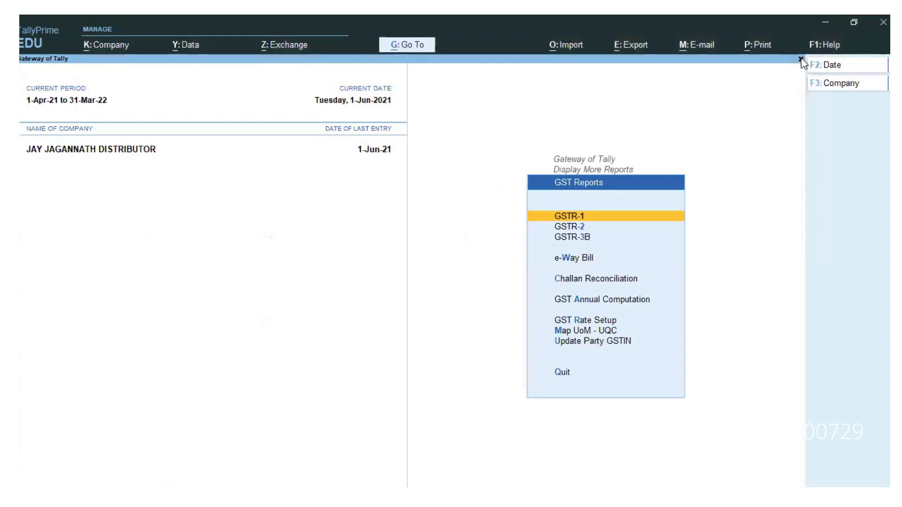
{"action": "left_click", "coordinate": [801, 60]}
{"action": "left_click", "coordinate": [801, 60]}
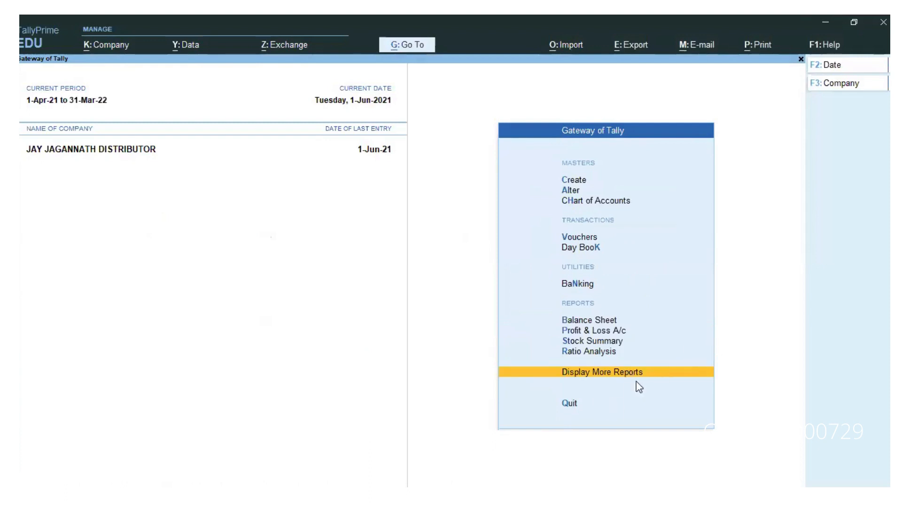
{"action": "key", "text": "Return"}
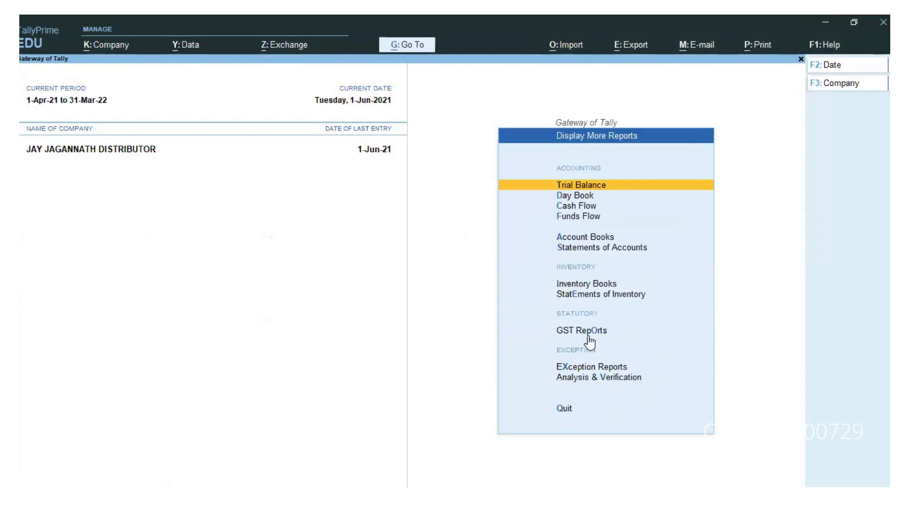
{"action": "left_click", "coordinate": [589, 332]}
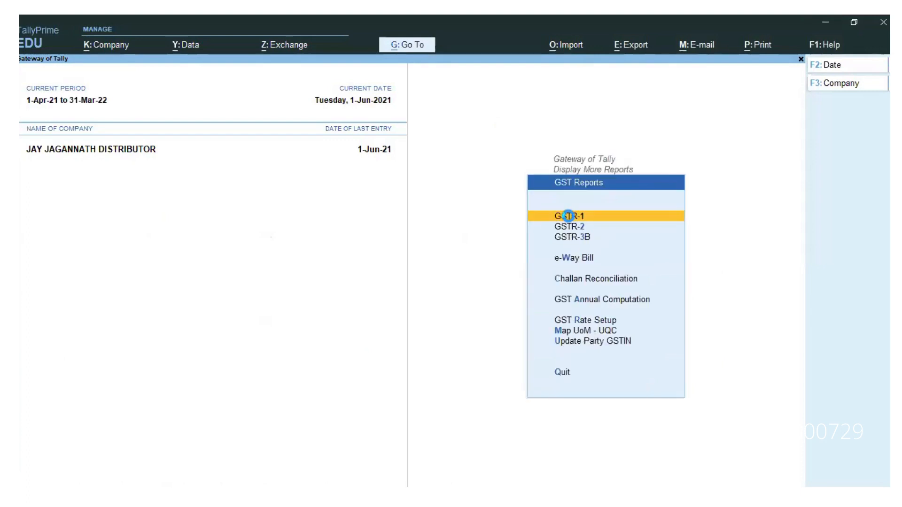
{"action": "left_click", "coordinate": [571, 219]}
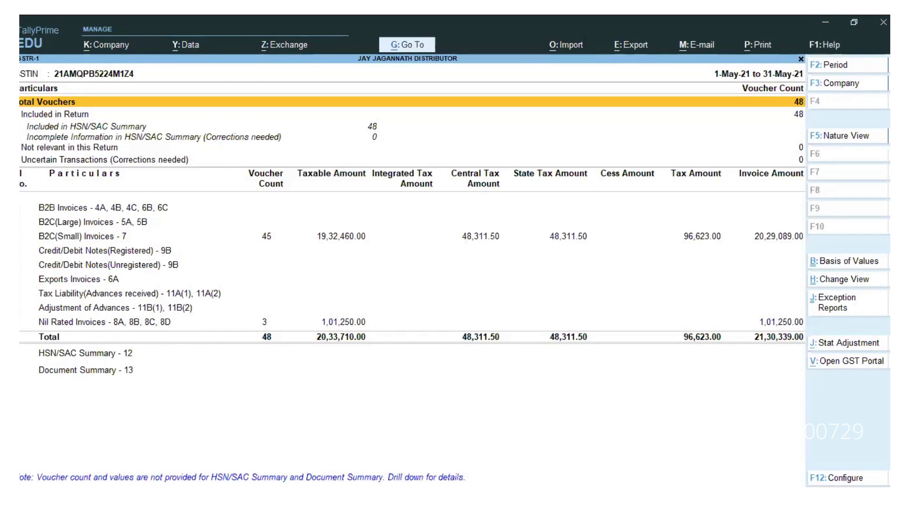
{"action": "key", "text": "F12"}
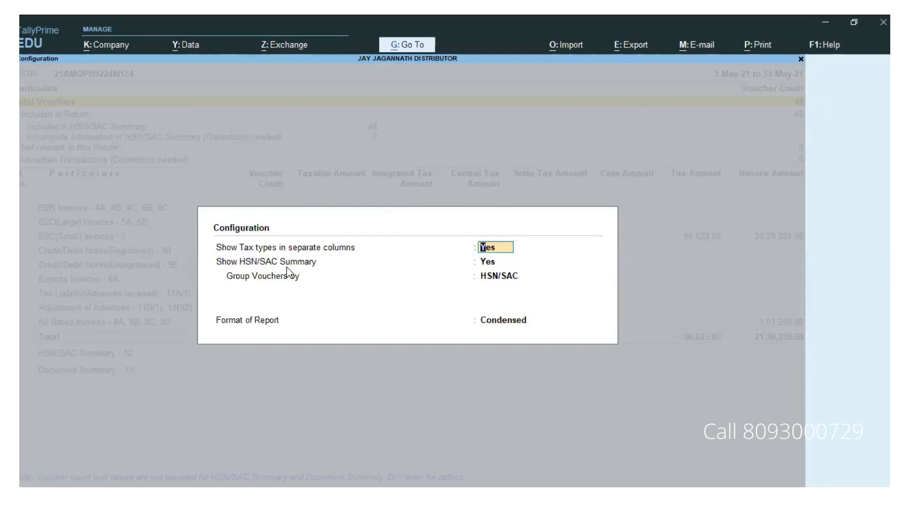
Step: Set Show HSN/SAC Summary to No in the GSTR-1 report, then start an E-Return export
{"action": "left_click", "coordinate": [489, 262]}
{"action": "type", "text": "n"}
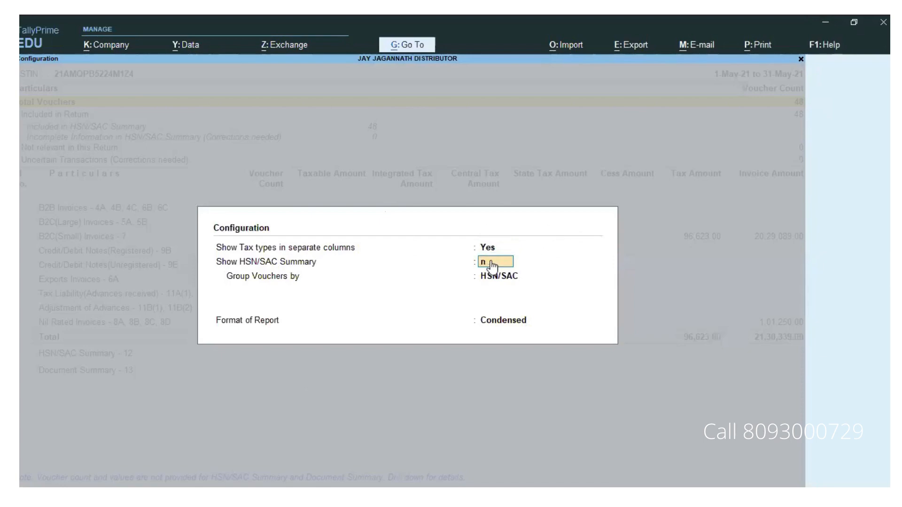
{"action": "key", "text": "Return"}
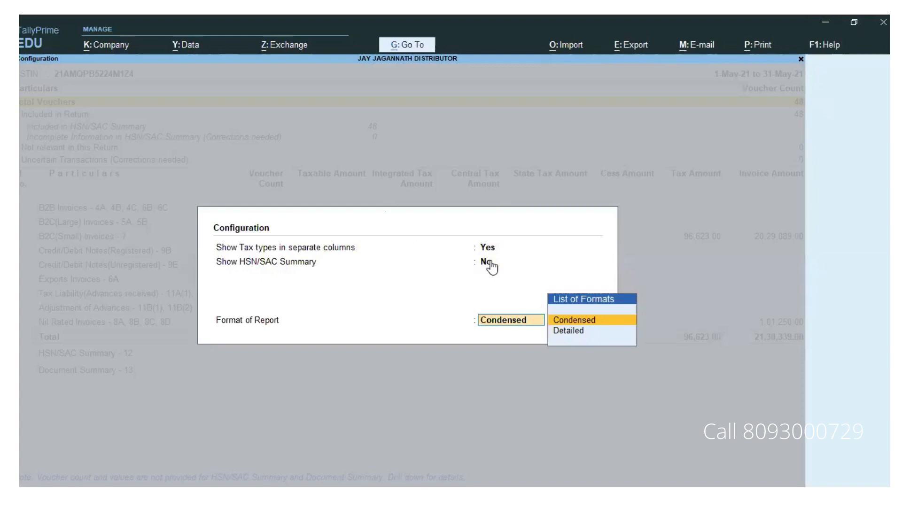
{"action": "key", "text": "Return"}
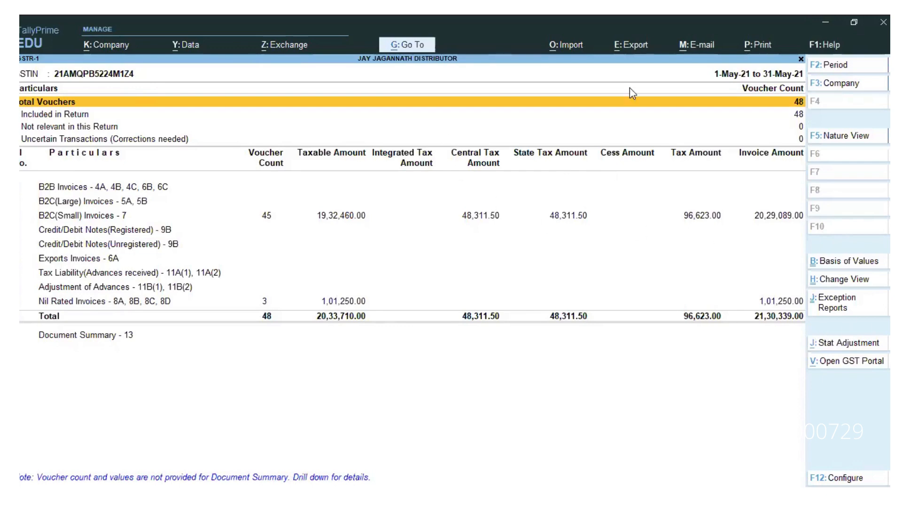
{"action": "left_click", "coordinate": [634, 55]}
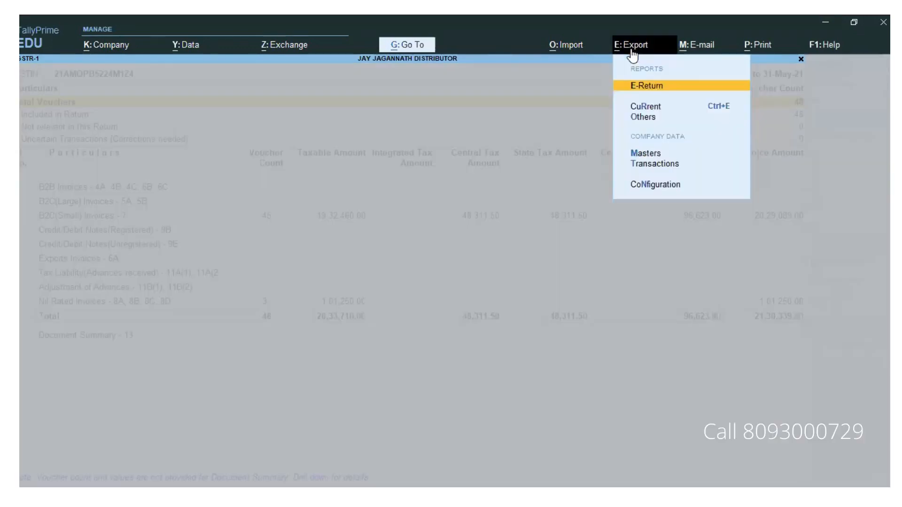
{"action": "left_click", "coordinate": [672, 87]}
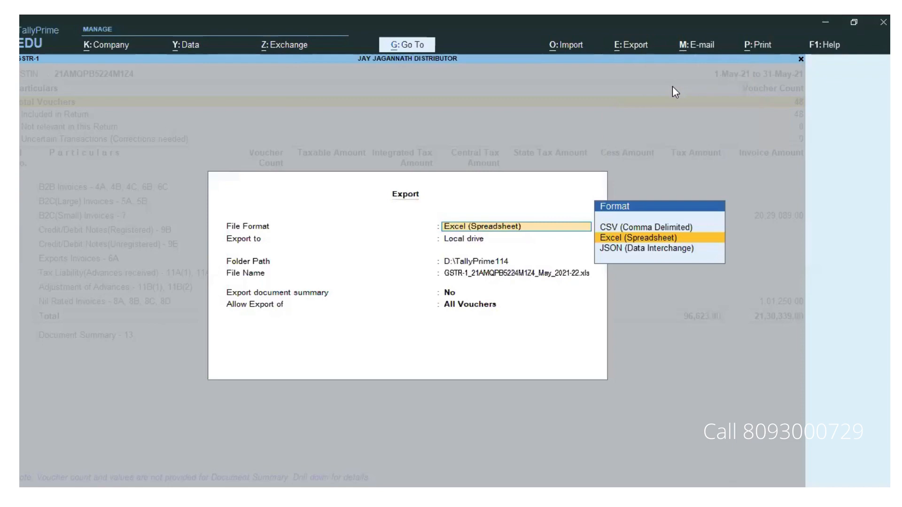
Step: Choose JSON (Data Interchange) as a single file and browse the D:\ drive for the folder
{"action": "key", "text": "Up"}
{"action": "key", "text": "Down"}
{"action": "key", "text": "Down"}
{"action": "key", "text": "Up"}
{"action": "key", "text": "Down"}
{"action": "key", "text": "Return"}
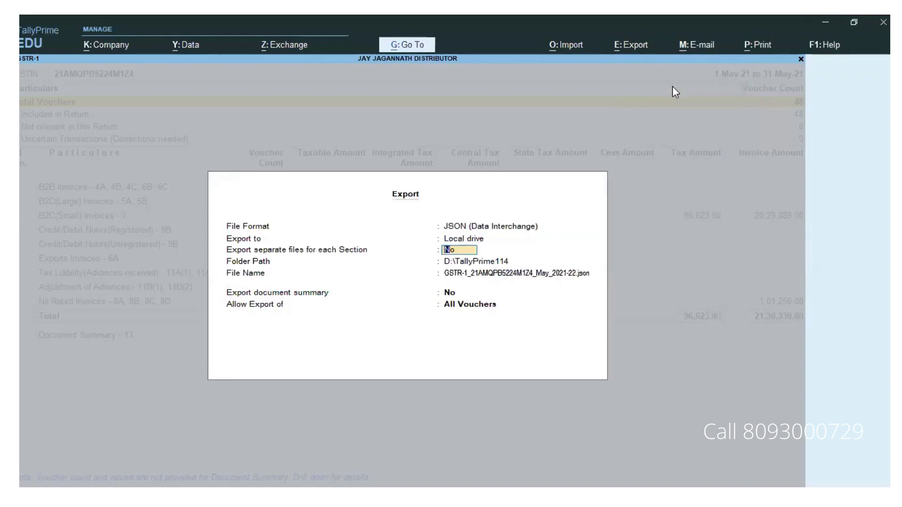
{"action": "key", "text": "Return"}
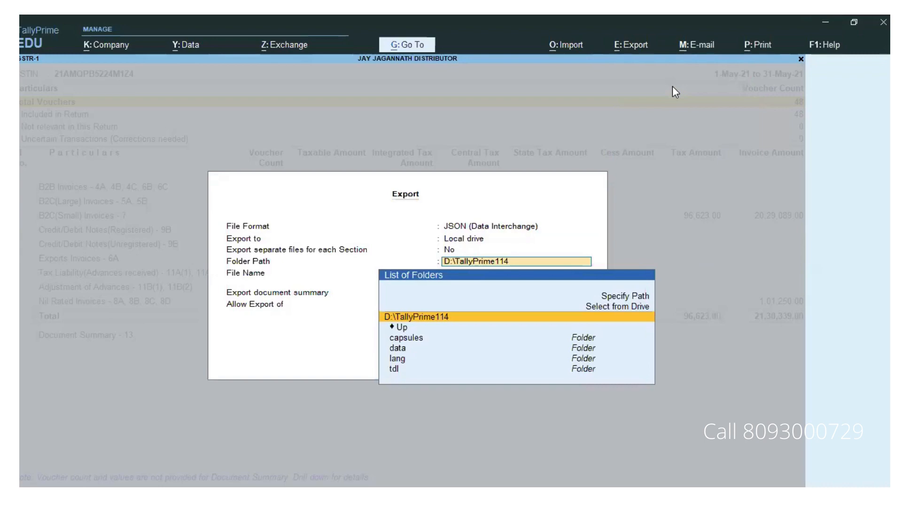
{"action": "type", "text": "D:\\"}
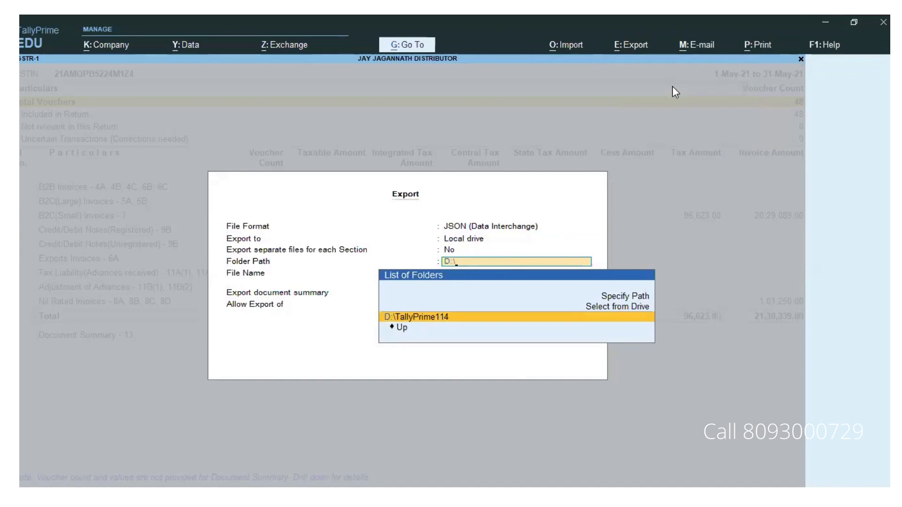
{"action": "key", "text": "Up"}
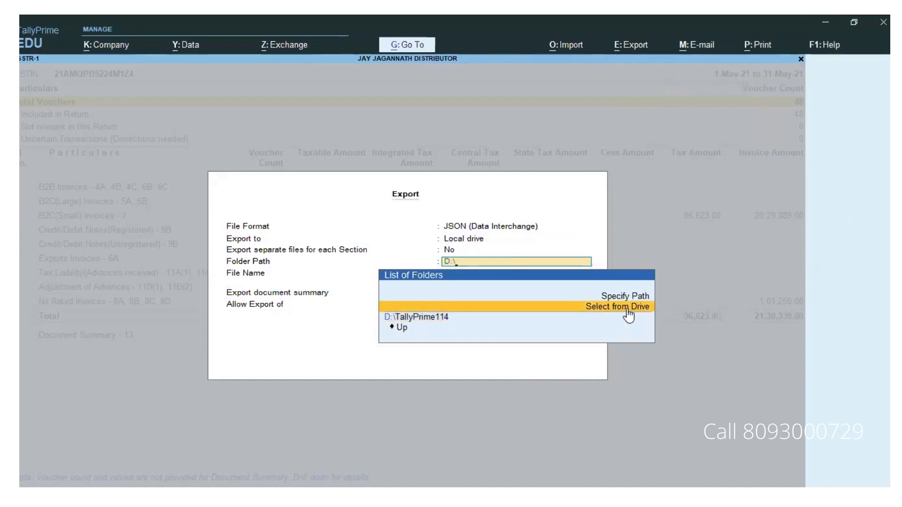
{"action": "left_click", "coordinate": [646, 311]}
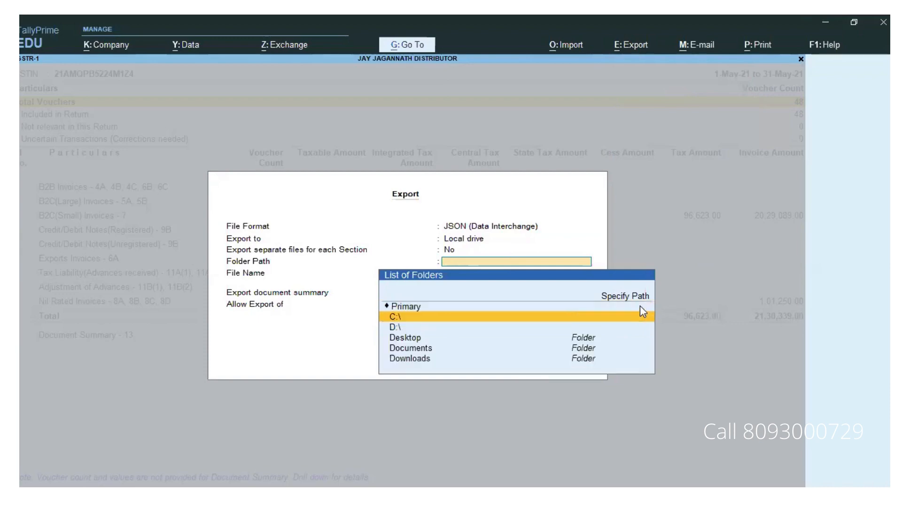
{"action": "left_click", "coordinate": [393, 328]}
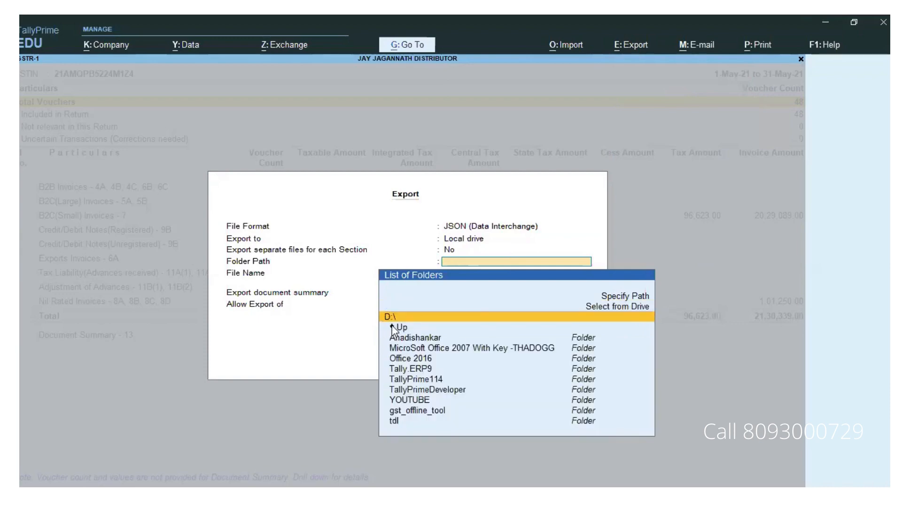
Step: Send the May 2021 GSTR-1 as JSON to D:\ with the default file name and document summary
{"action": "left_click", "coordinate": [421, 318]}
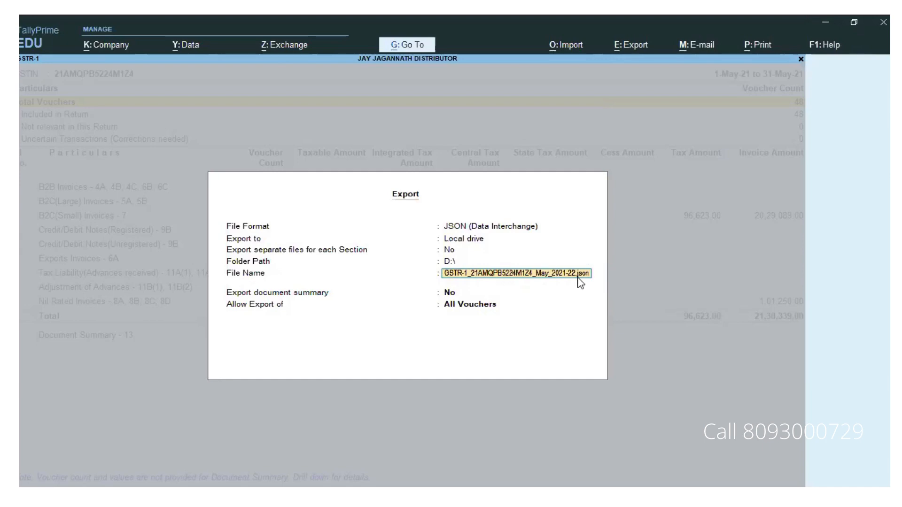
{"action": "key", "text": "Return"}
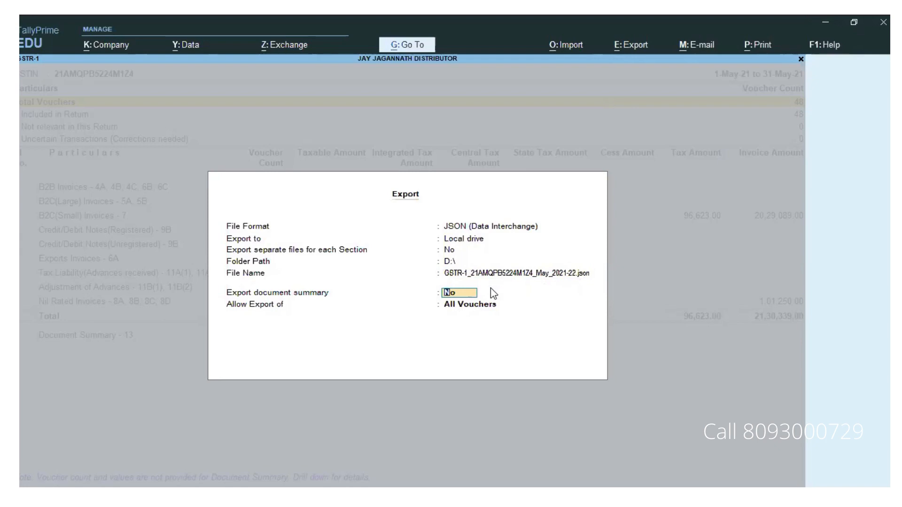
{"action": "type", "text": "y"}
{"action": "key", "text": "Return"}
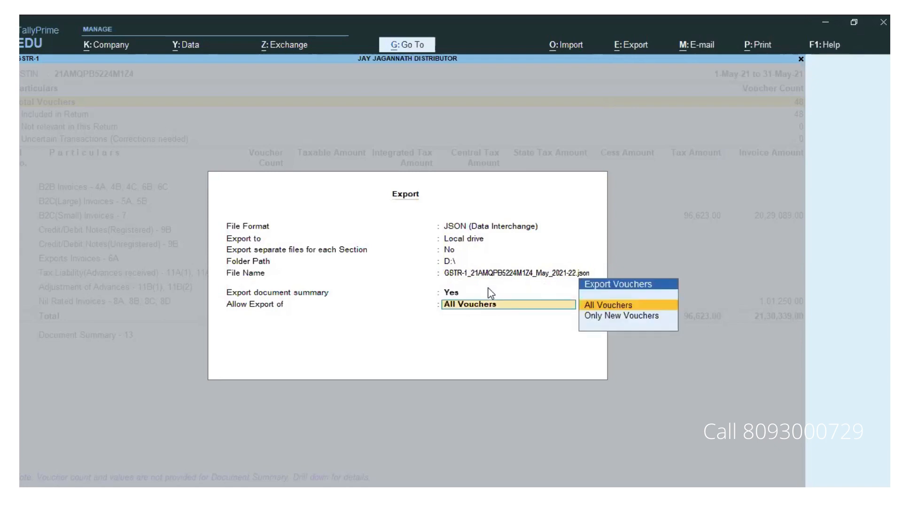
{"action": "key", "text": "Return"}
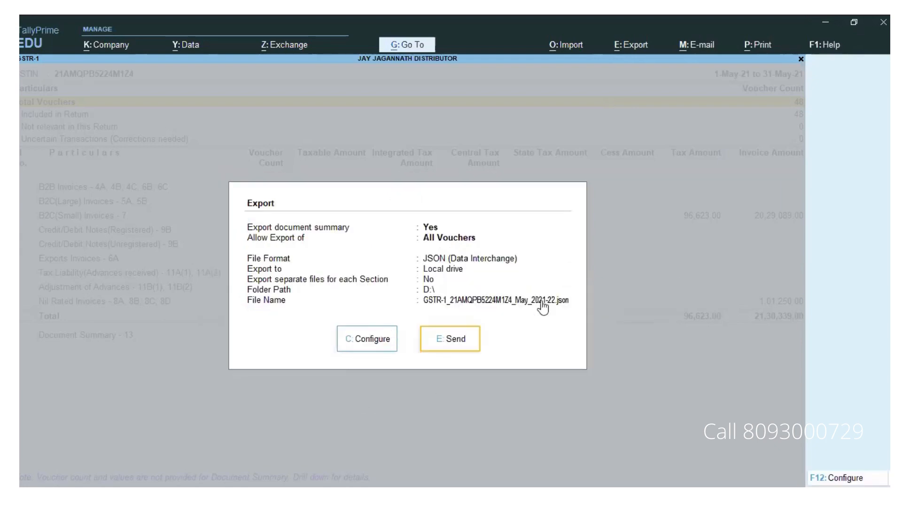
{"action": "left_click", "coordinate": [458, 340]}
{"action": "left_click", "coordinate": [460, 340]}
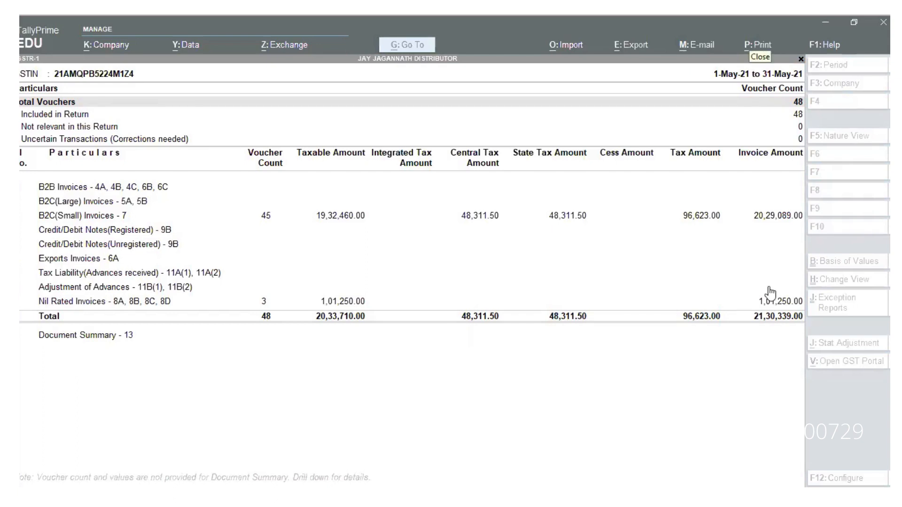
Step: Return to TallyPrime and close the GSTR-1 report
{"action": "left_click", "coordinate": [741, 232]}
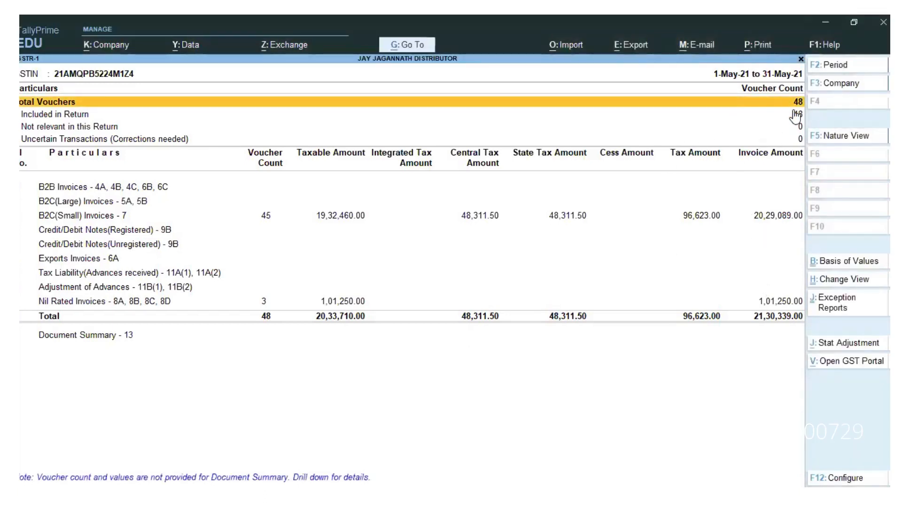
{"action": "left_click", "coordinate": [801, 60]}
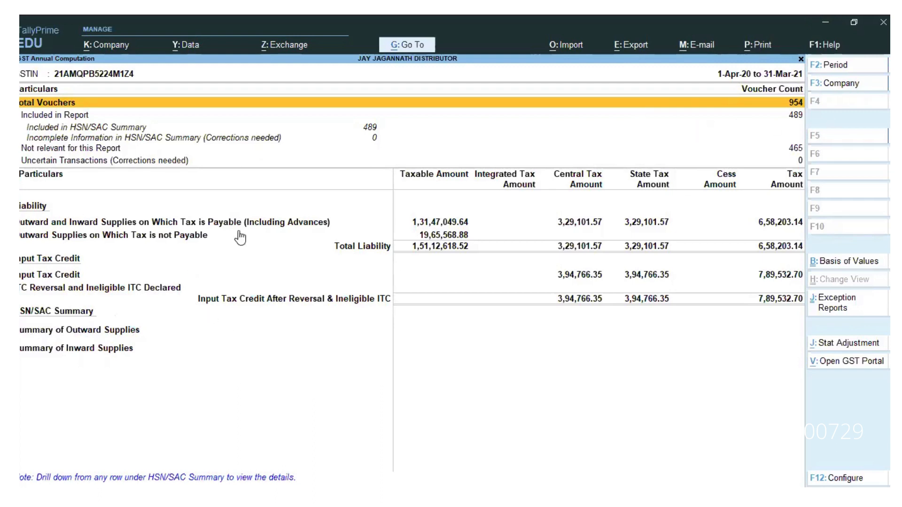
Step: Change the report period to run from 1-5-2021 to the end of May 2021
{"action": "left_click", "coordinate": [853, 70]}
{"action": "type", "text": "01.04"}
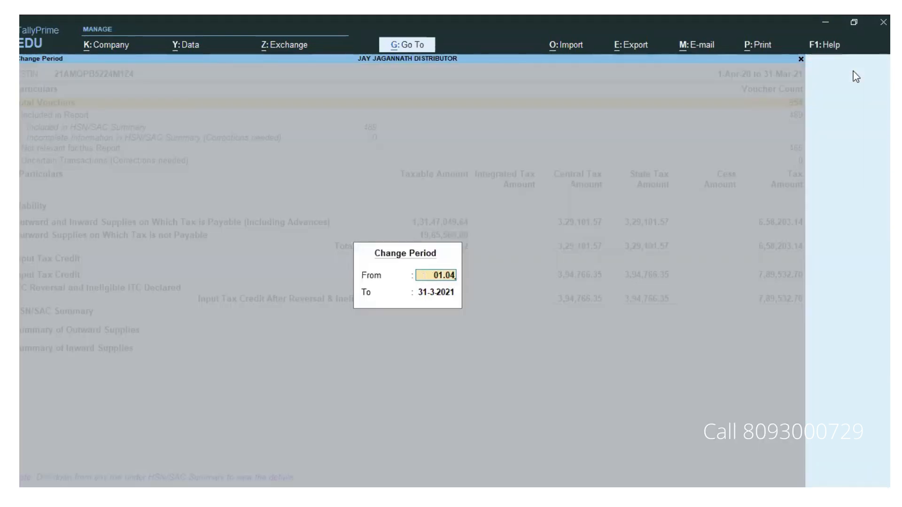
{"action": "key", "text": "BackSpace"}
{"action": "key", "text": "BackSpace"}
{"action": "type", "text": "5.21"}
{"action": "key", "text": "Return"}
{"action": "type", "text": "may21"}
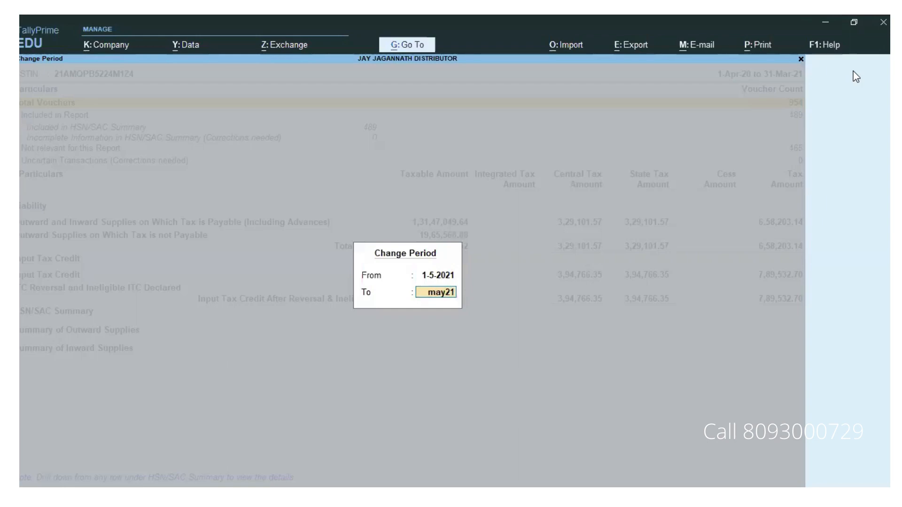
{"action": "key", "text": "Return"}
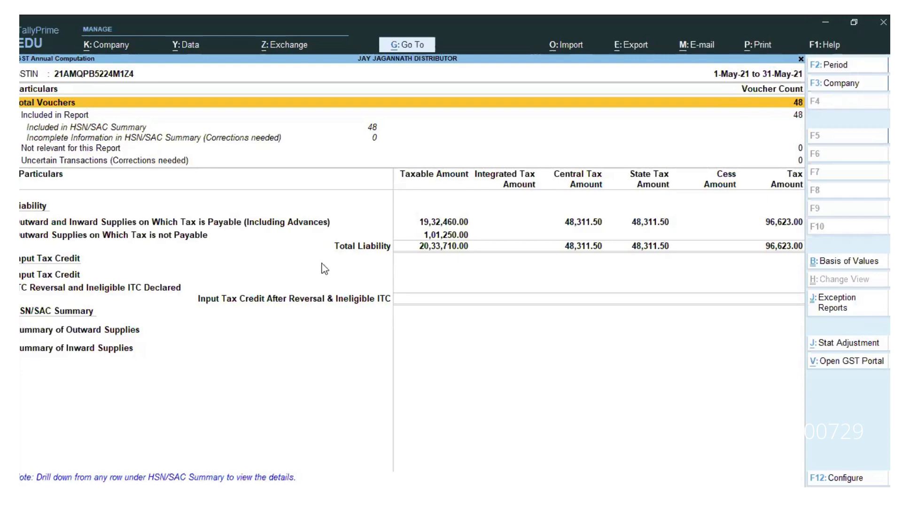
Step: Drill into Summary of Outward Supplies to see the May 2021 HSN/SAC rows
{"action": "left_click", "coordinate": [110, 334]}
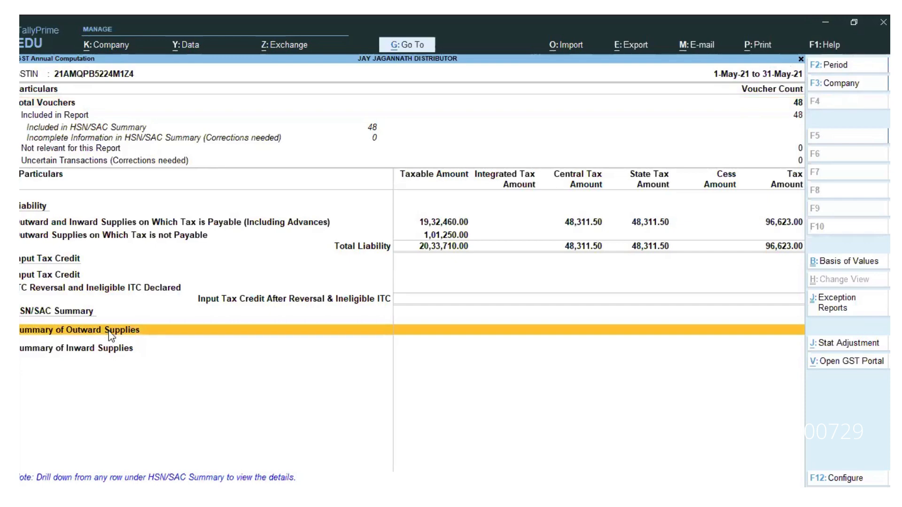
{"action": "left_click", "coordinate": [109, 331]}
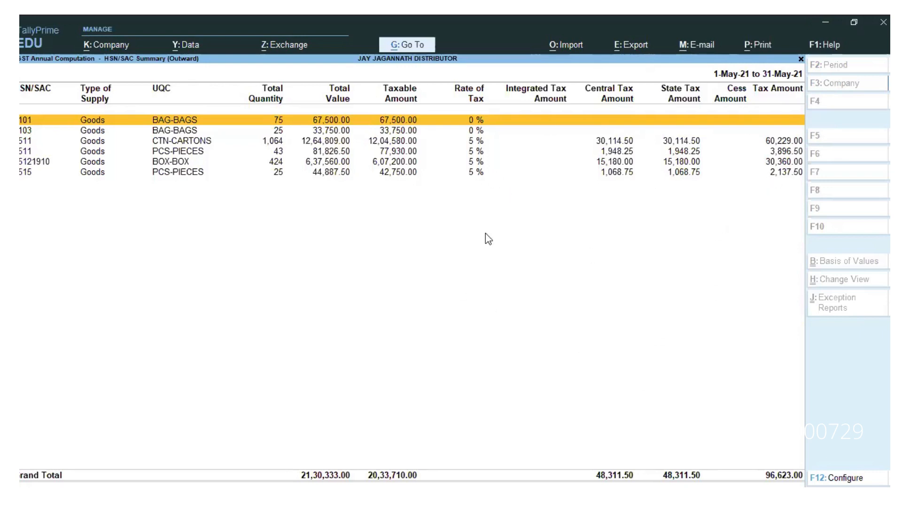
Step: Configure the current report's export with Excel (Spreadsheet) as the file format
{"action": "left_click", "coordinate": [645, 53]}
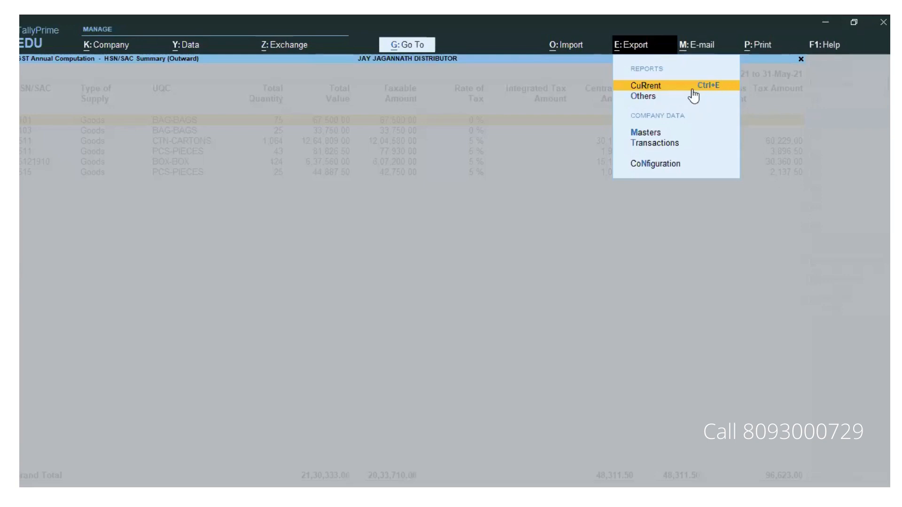
{"action": "left_click", "coordinate": [641, 89]}
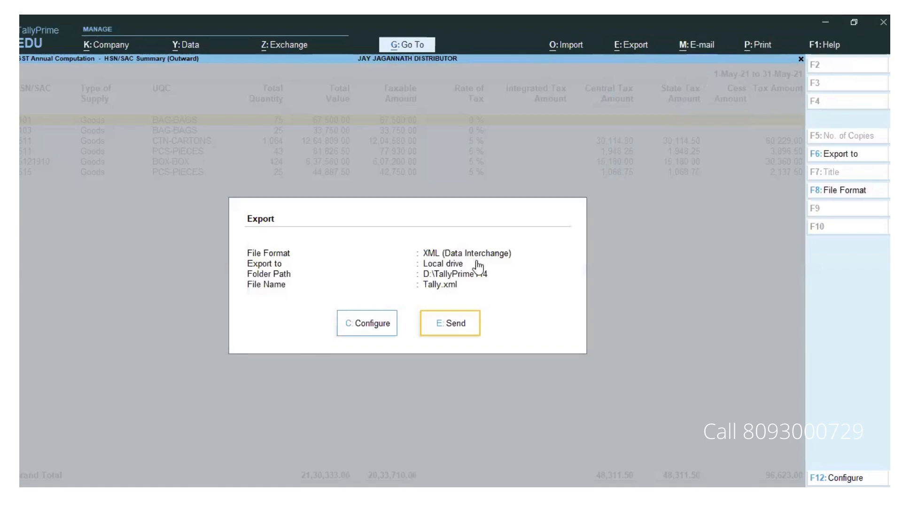
{"action": "left_click", "coordinate": [382, 325]}
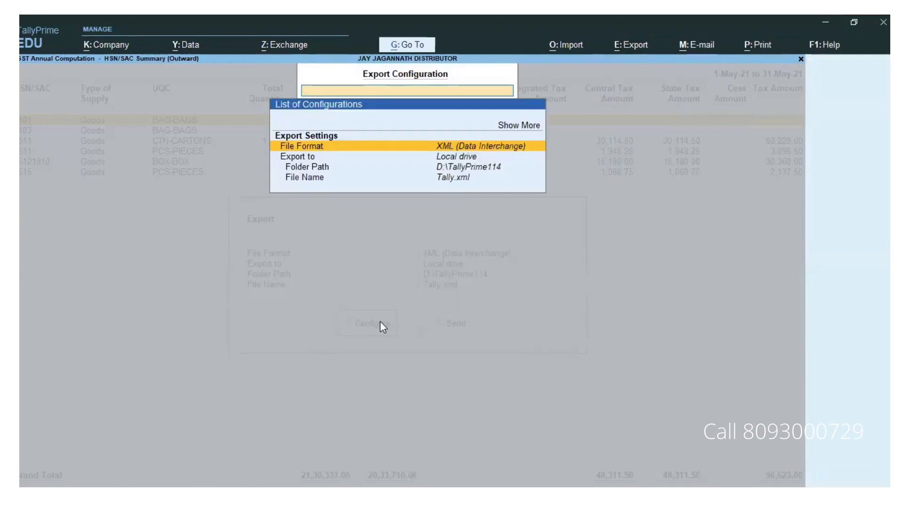
{"action": "key", "text": "Return"}
{"action": "key", "text": "Up"}
{"action": "key", "text": "Up"}
{"action": "key", "text": "Up"}
{"action": "key", "text": "Up"}
{"action": "key", "text": "Return"}
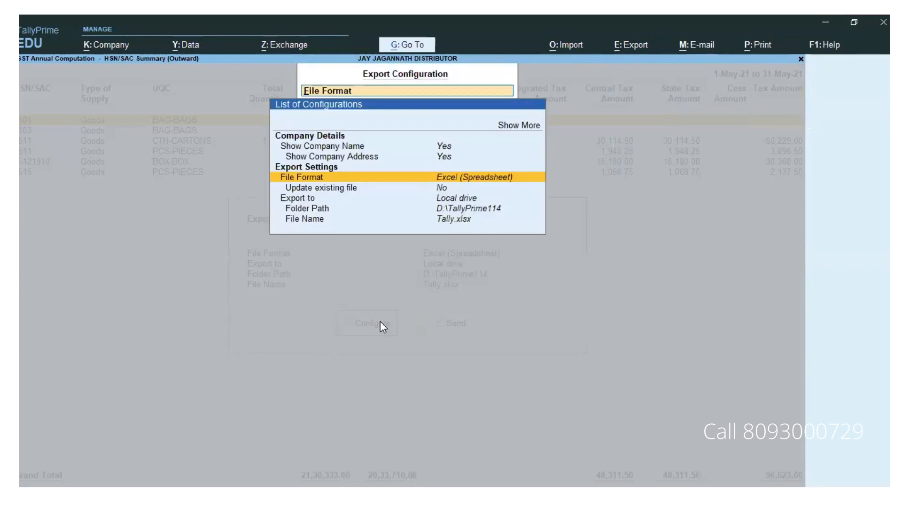
{"action": "key", "text": "Down"}
{"action": "key", "text": "Down"}
{"action": "key", "text": "Down"}
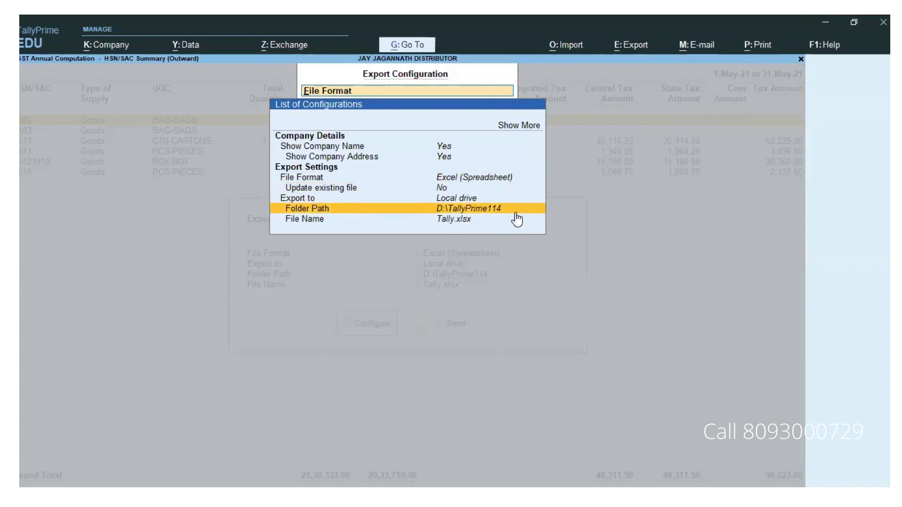
{"action": "key", "text": "Right"}
{"action": "key", "text": "Right"}
{"action": "key", "text": "Right"}
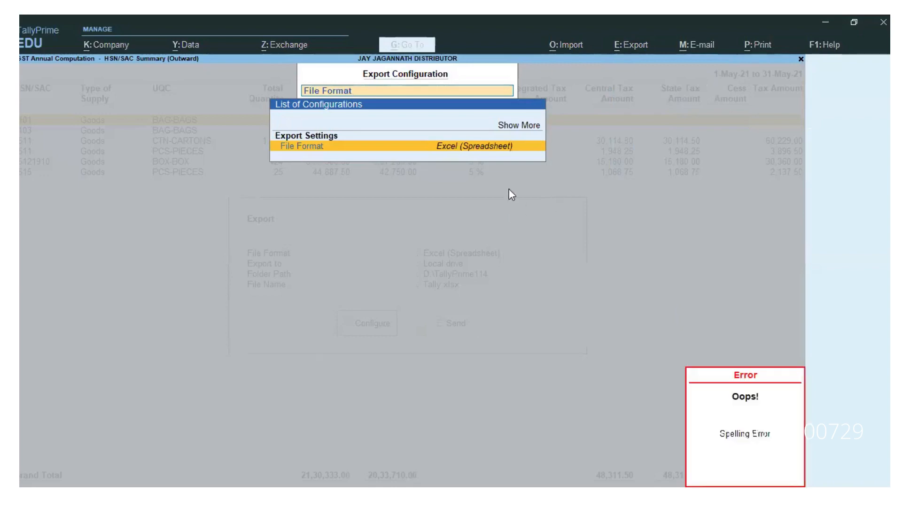
{"action": "left_click", "coordinate": [479, 147]}
{"action": "key", "text": "Return"}
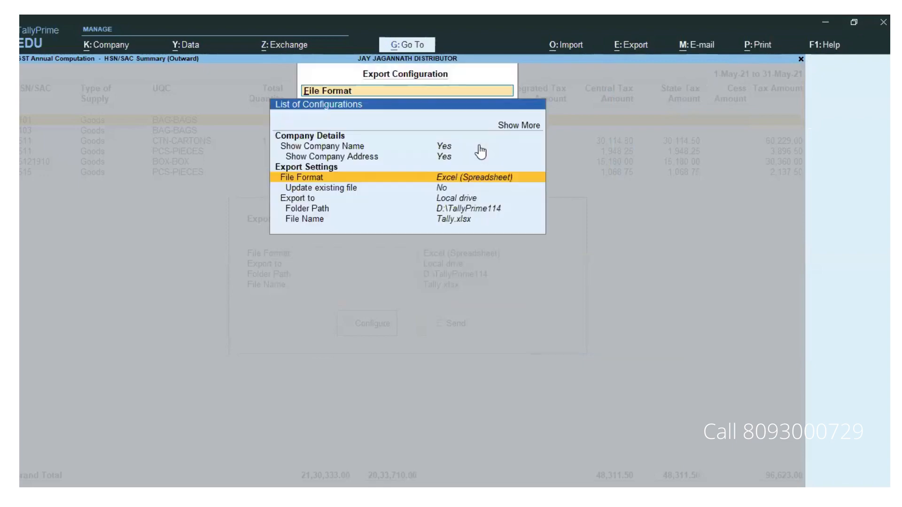
Step: Set the export folder path to D:\ and leave the export configuration
{"action": "key", "text": "Down"}
{"action": "key", "text": "Down"}
{"action": "key", "text": "Down"}
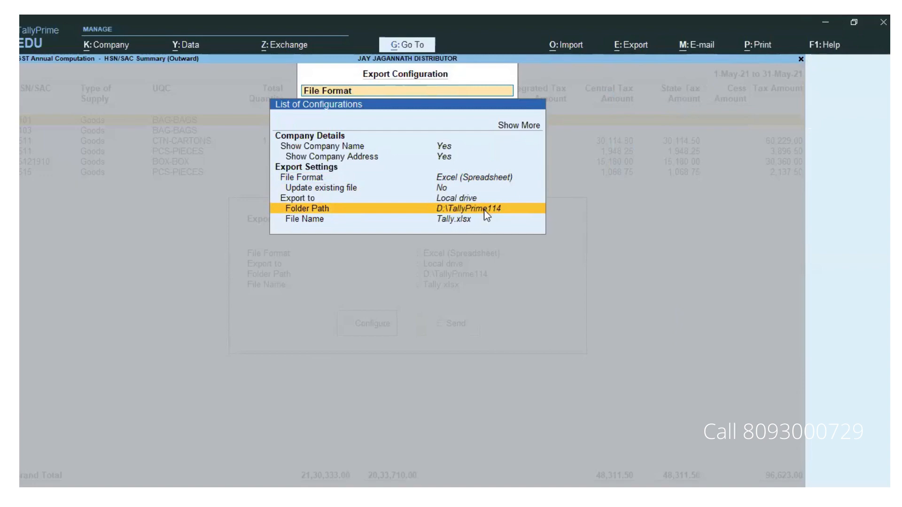
{"action": "key", "text": "Return"}
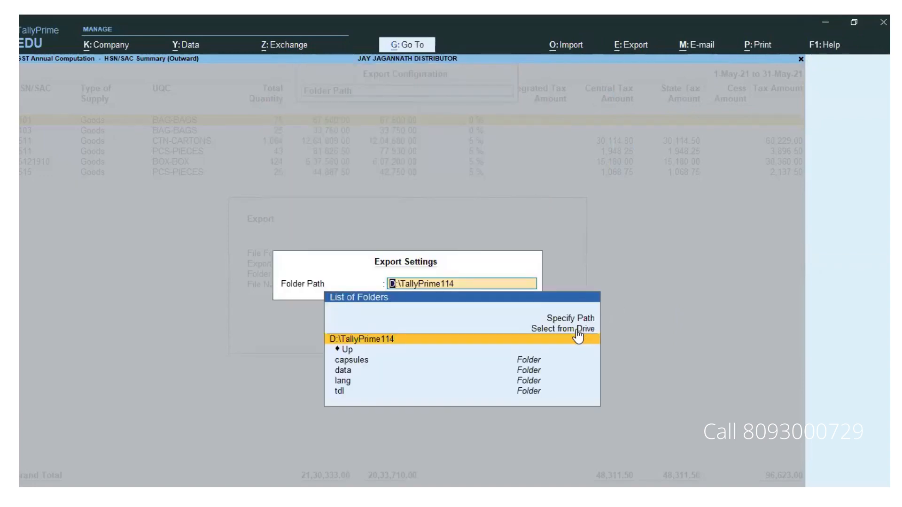
{"action": "left_click", "coordinate": [577, 330]}
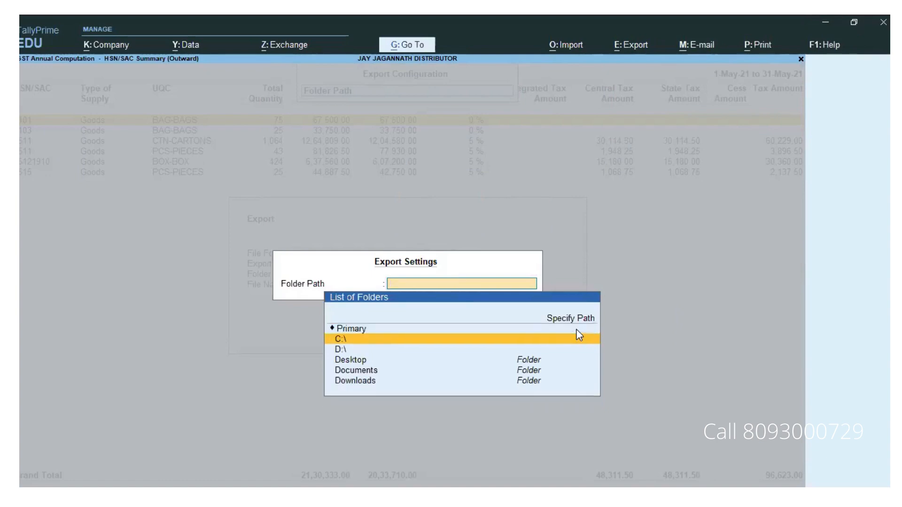
{"action": "left_click", "coordinate": [342, 349]}
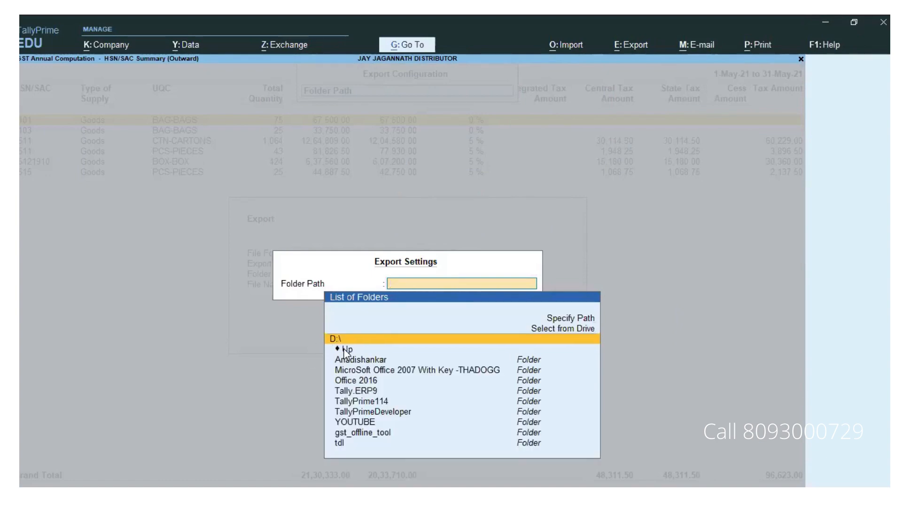
{"action": "left_click", "coordinate": [444, 339]}
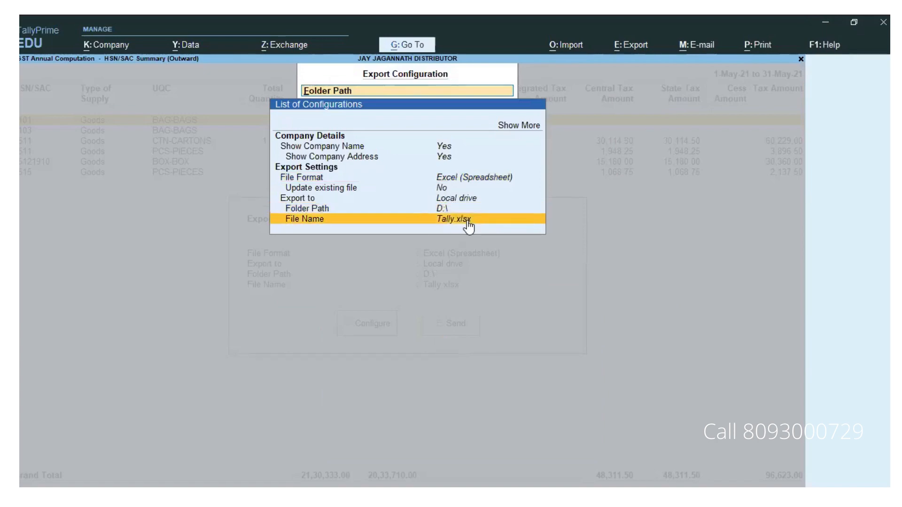
{"action": "key", "text": "Up"}
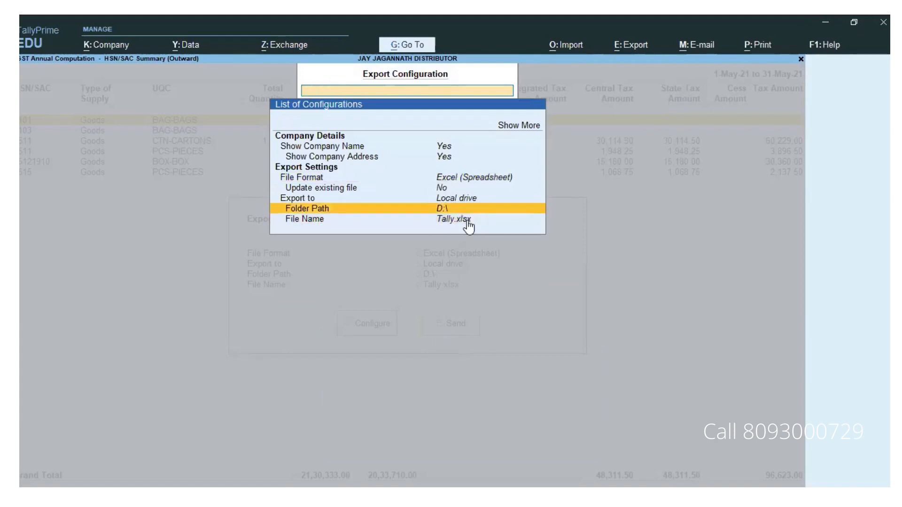
{"action": "key", "text": "Escape"}
{"action": "key", "text": "Escape"}
{"action": "key", "text": "Escape"}
{"action": "key", "text": "Escape"}
{"action": "key", "text": "Escape"}
{"action": "key", "text": "Escape"}
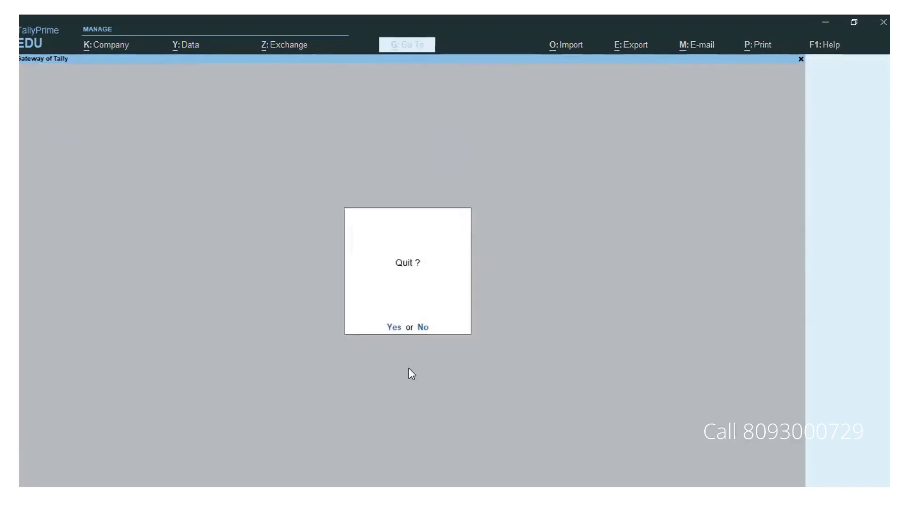
Step: Cancel quitting and reopen GST Annual Computation for 1-Apr-20 to 31-Mar-21, ready to change its period
{"action": "left_click", "coordinate": [424, 329]}
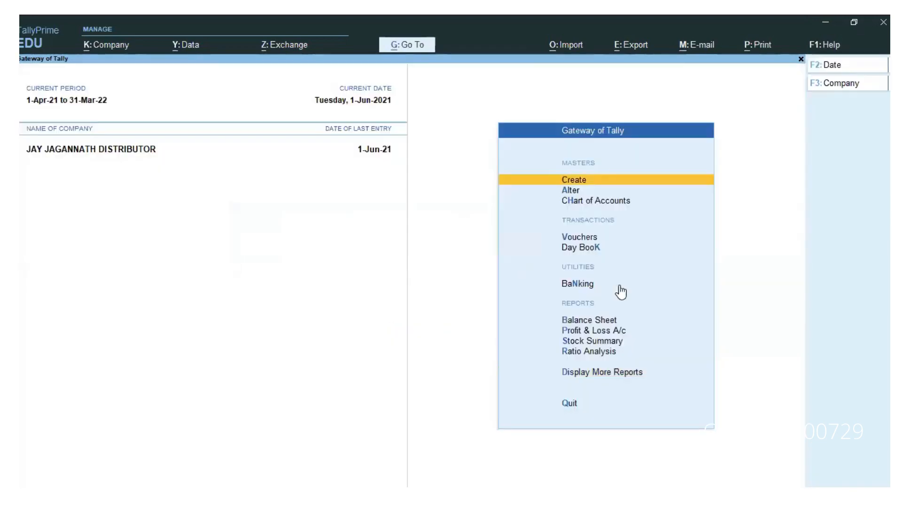
{"action": "left_click", "coordinate": [590, 373]}
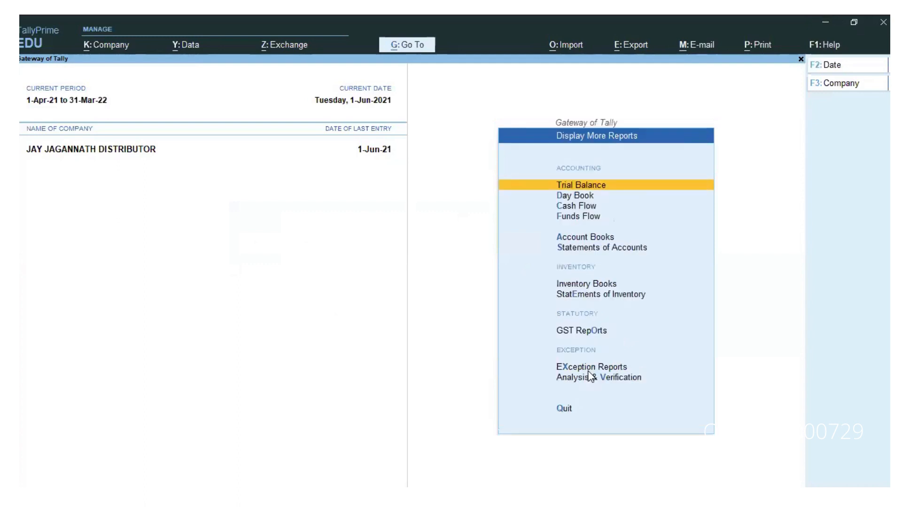
{"action": "left_click", "coordinate": [592, 331]}
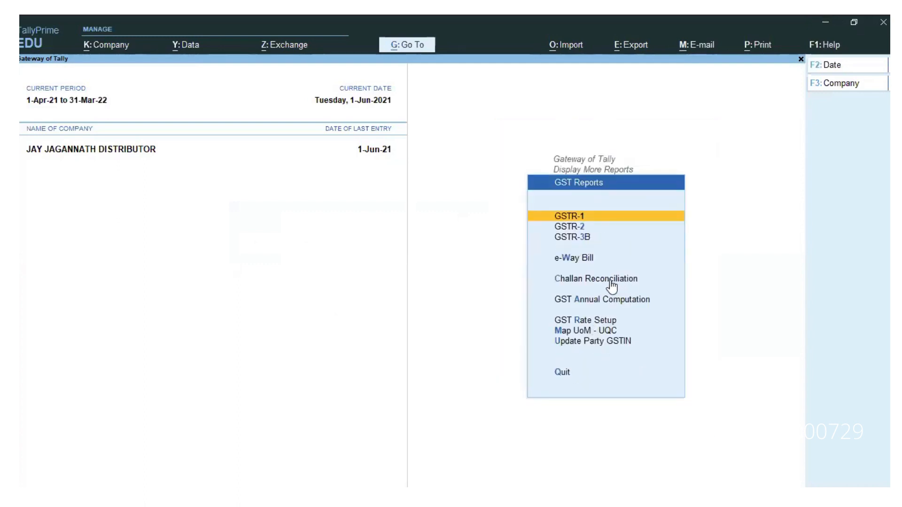
{"action": "left_click", "coordinate": [583, 300]}
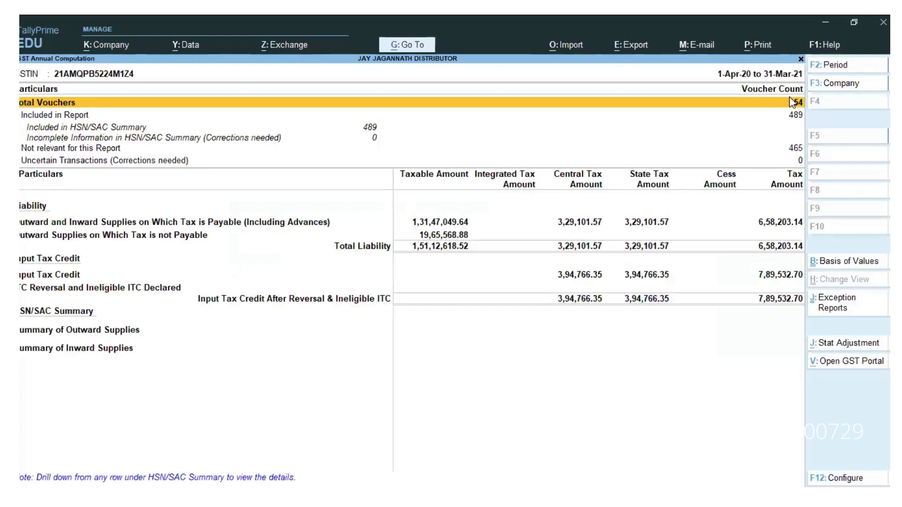
{"action": "left_click", "coordinate": [846, 66]}
Step: Change the period to 1-May-21 to 31-May-21 and drill into Summary of Outward Supplies' HSN/SAC table
{"action": "type", "text": "ma"}
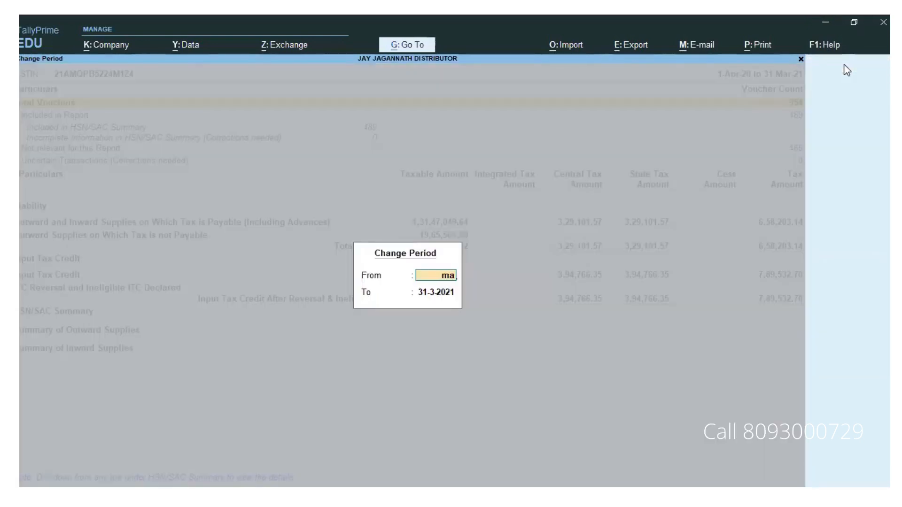
{"action": "type", "text": "y 21"}
{"action": "key", "text": "Return"}
{"action": "type", "text": "may"}
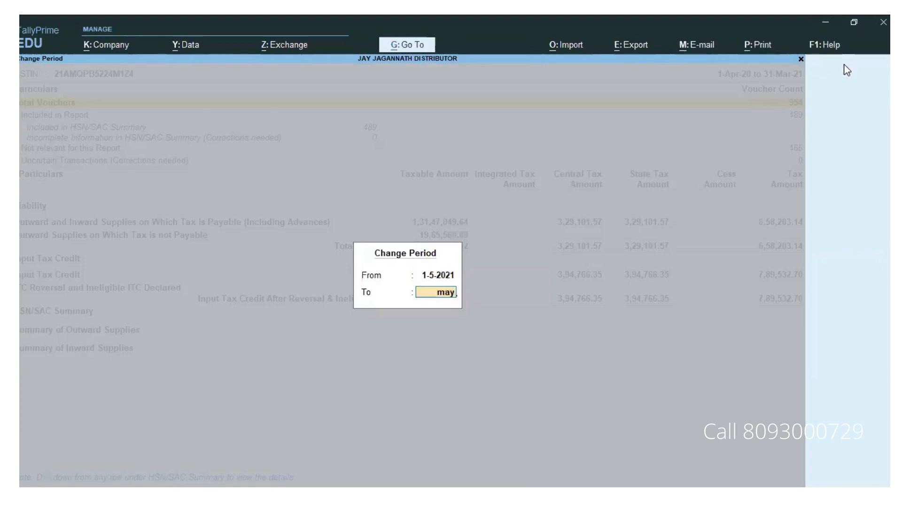
{"action": "type", "text": " 21"}
{"action": "key", "text": "Return"}
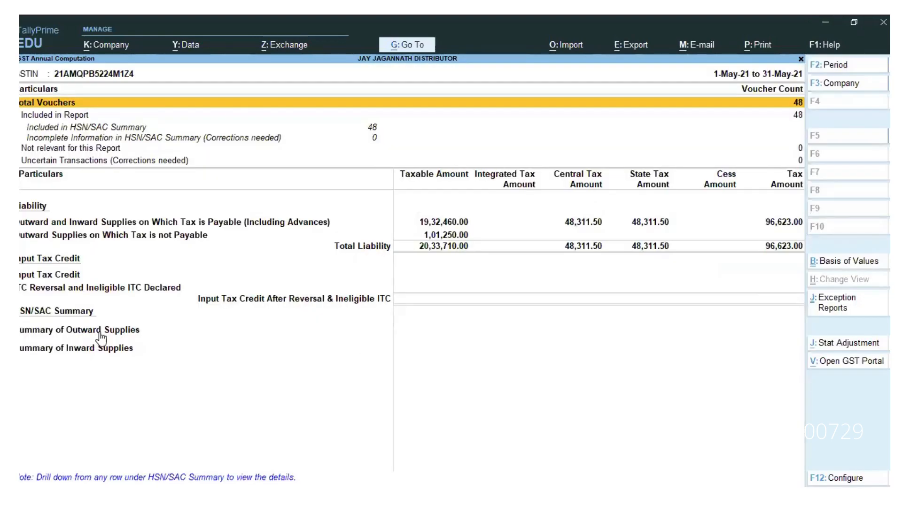
{"action": "left_click", "coordinate": [100, 330]}
{"action": "left_click", "coordinate": [101, 332]}
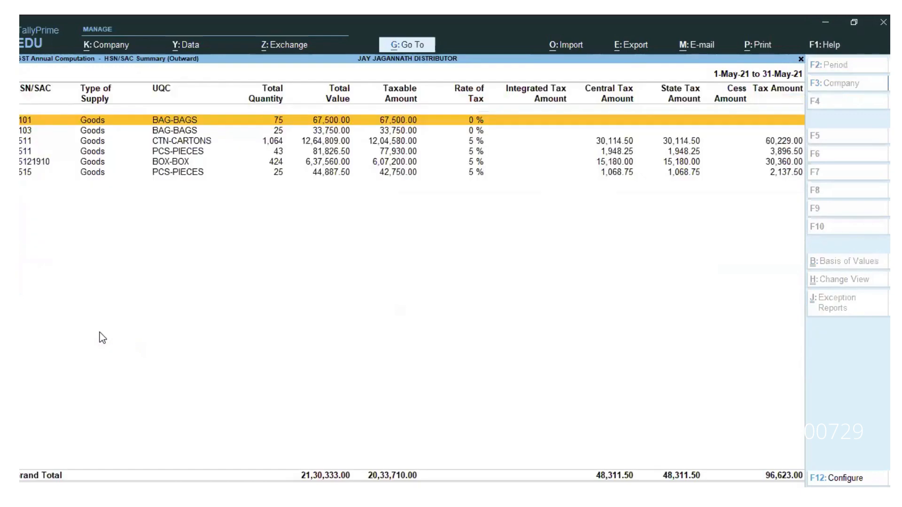
Step: Export the current report, with drive D:\ as the export folder path
{"action": "left_click", "coordinate": [638, 51]}
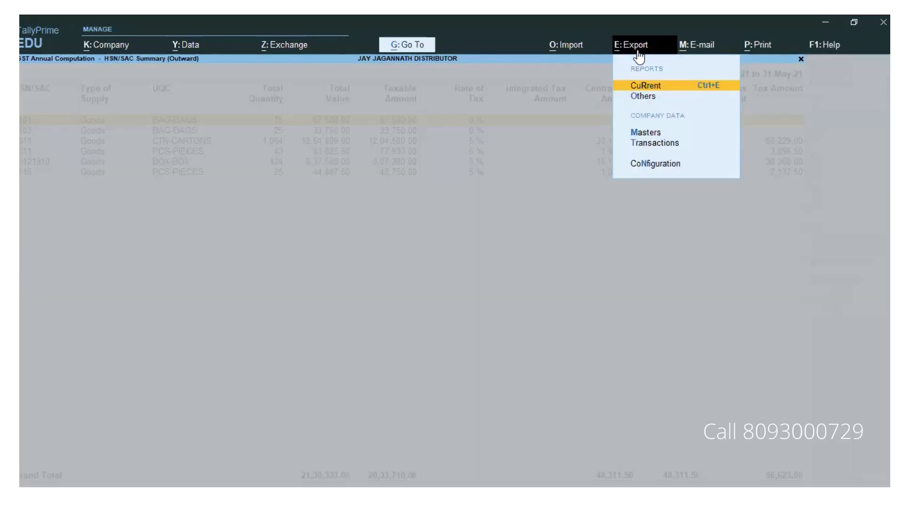
{"action": "key", "text": "Return"}
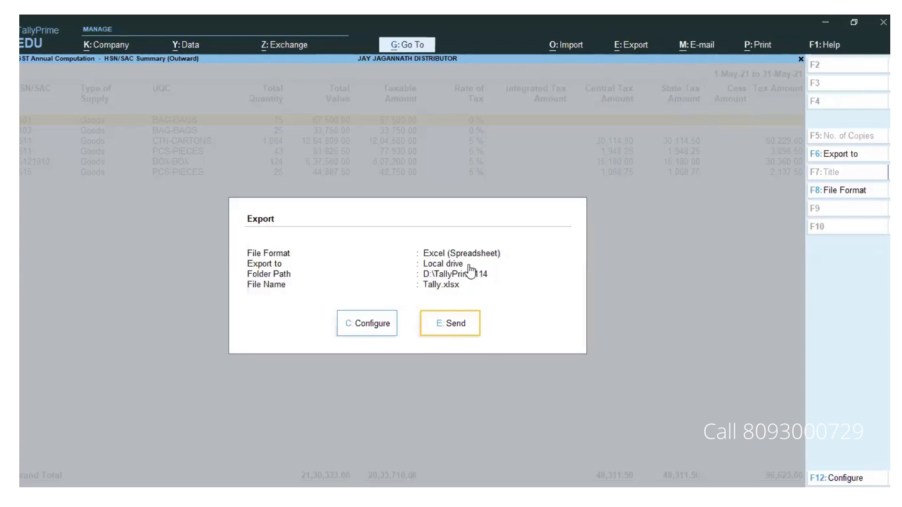
{"action": "left_click", "coordinate": [374, 328]}
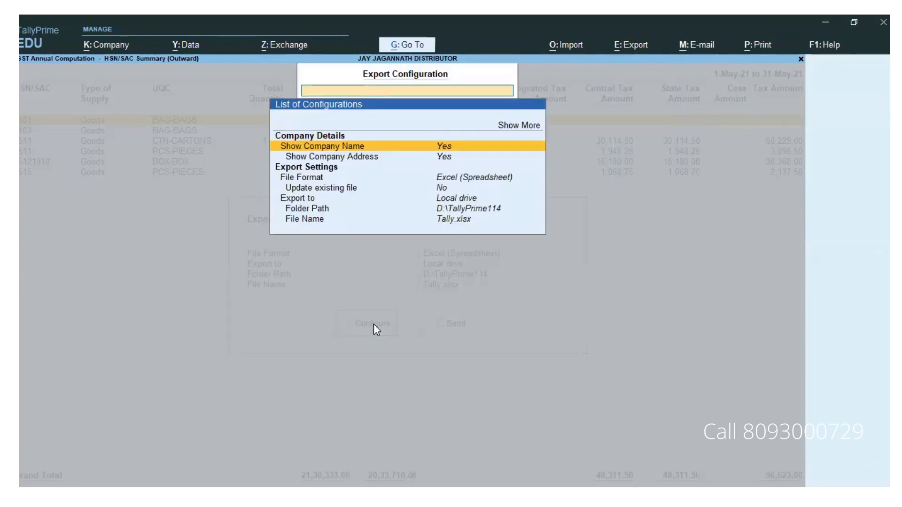
{"action": "key", "text": "Down"}
{"action": "key", "text": "Down"}
{"action": "key", "text": "Down"}
{"action": "key", "text": "Down"}
{"action": "key", "text": "Down"}
{"action": "key", "text": "Return"}
{"action": "key", "text": "Up"}
{"action": "key", "text": "Return"}
{"action": "key", "text": "Down"}
{"action": "key", "text": "Return"}
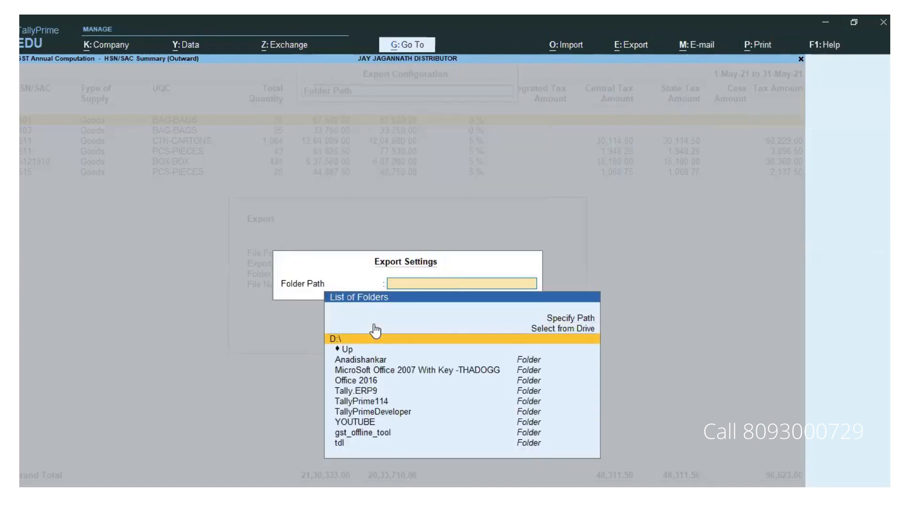
{"action": "key", "text": "Return"}
Step: Name the export file may21.xlsx and send the report to Excel
{"action": "key", "text": "Down"}
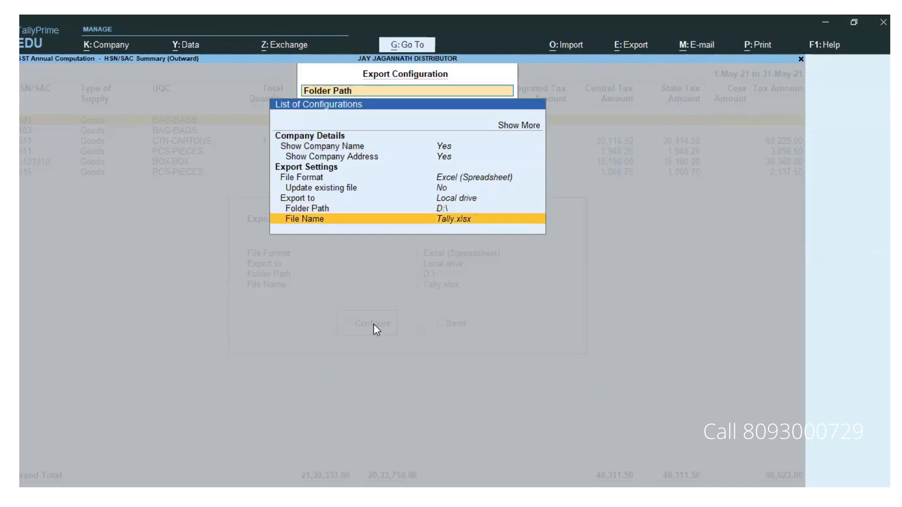
{"action": "key", "text": "Return"}
{"action": "type", "text": "ma"}
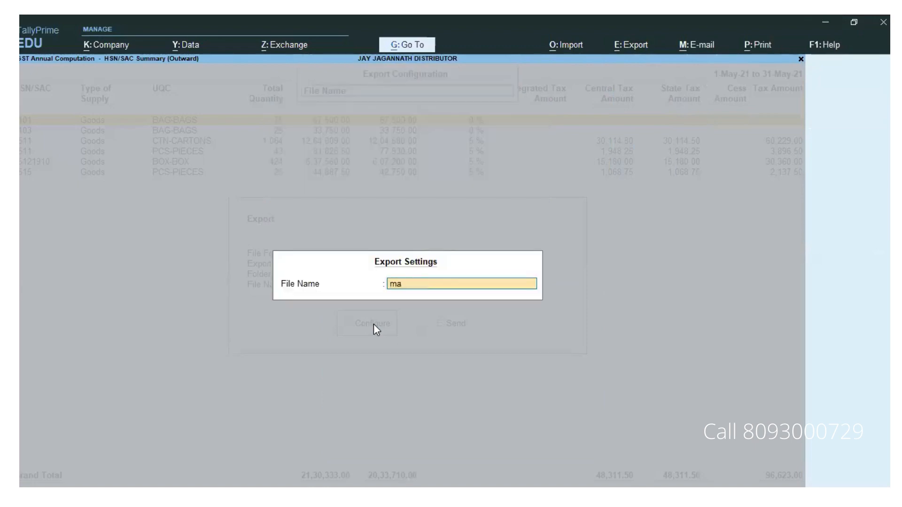
{"action": "type", "text": "y21.xlsx"}
{"action": "key", "text": "Return"}
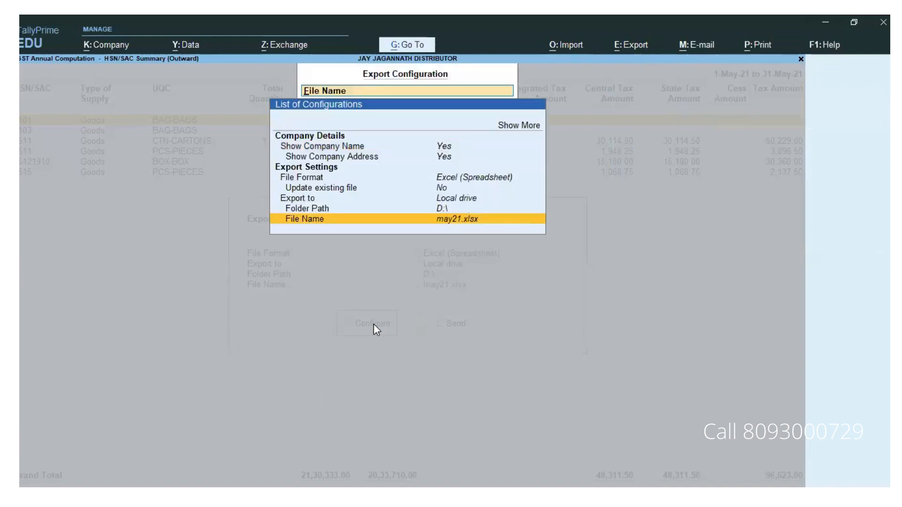
{"action": "key", "text": "Escape"}
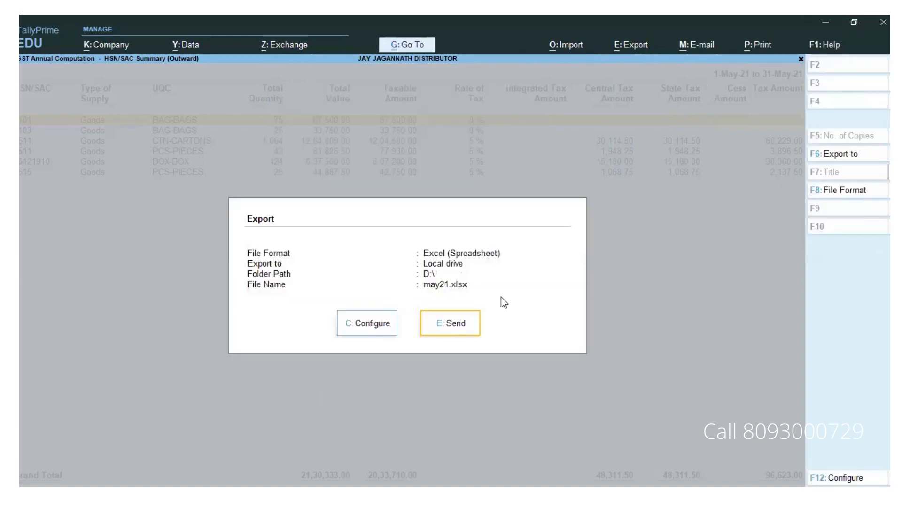
{"action": "left_click", "coordinate": [450, 328]}
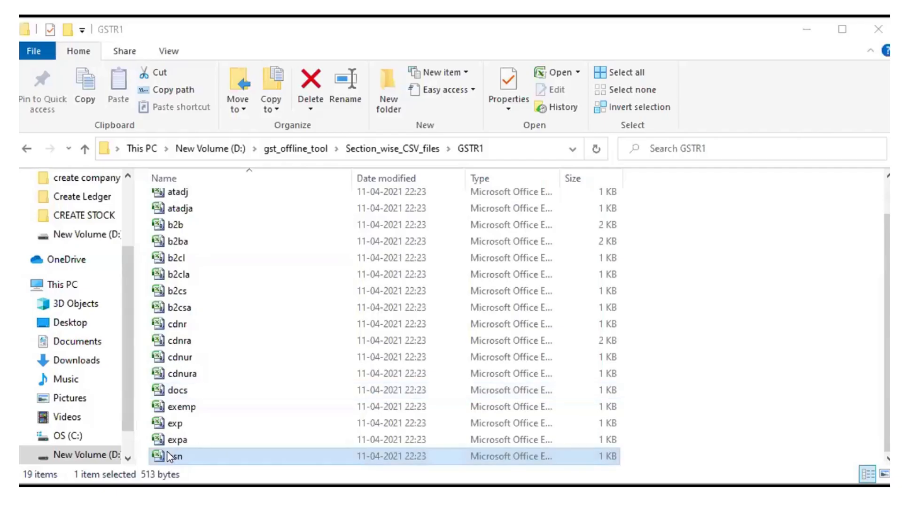
Step: Copy the hsn template from the GSTR1 folder and paste it into New Volume (D:)
{"action": "double_click", "coordinate": [167, 455]}
{"action": "right_click", "coordinate": [164, 454]}
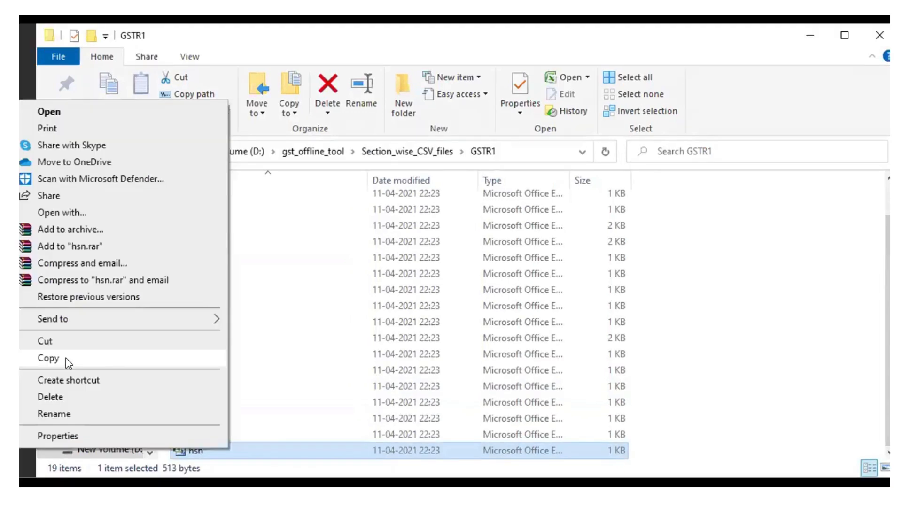
{"action": "left_click", "coordinate": [66, 361]}
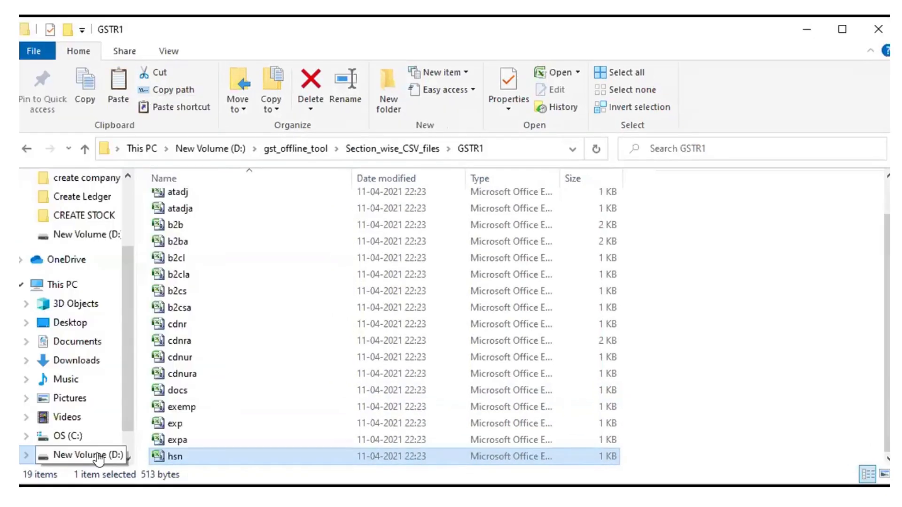
{"action": "left_click", "coordinate": [99, 455]}
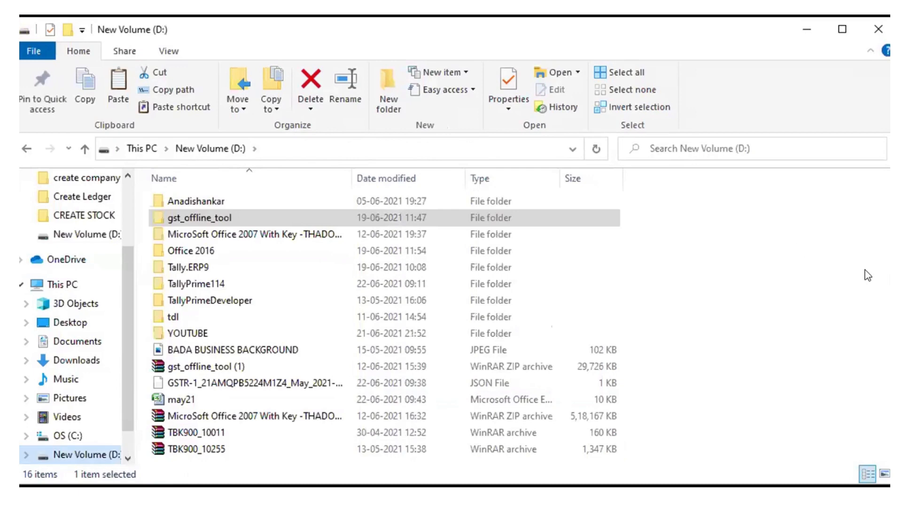
{"action": "left_click", "coordinate": [808, 253]}
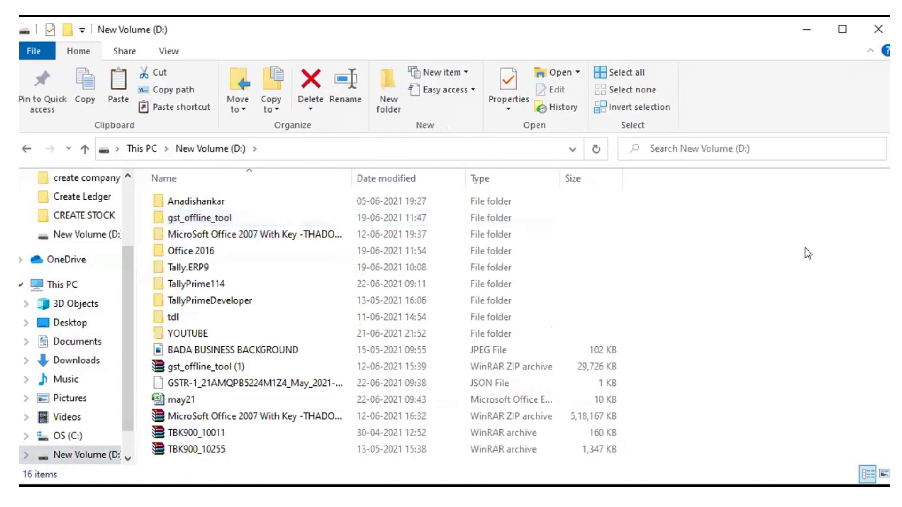
{"action": "right_click", "coordinate": [807, 254]}
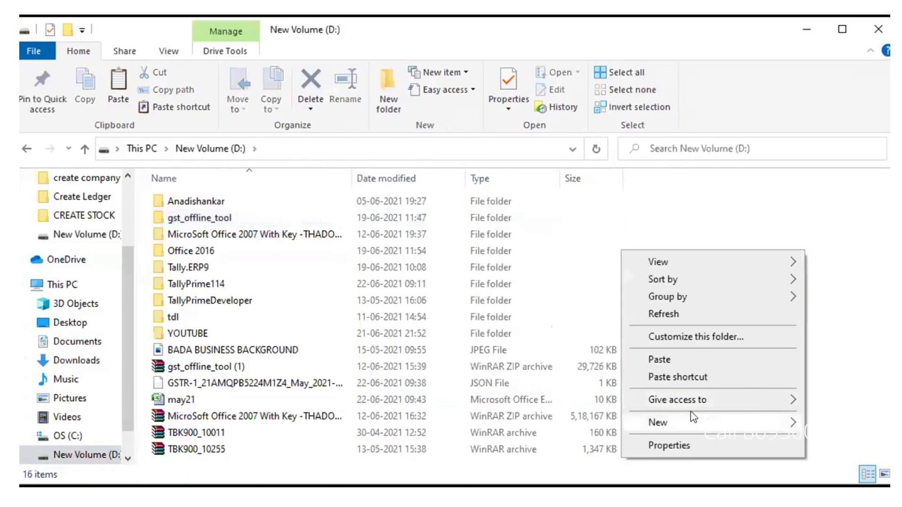
{"action": "left_click", "coordinate": [673, 358]}
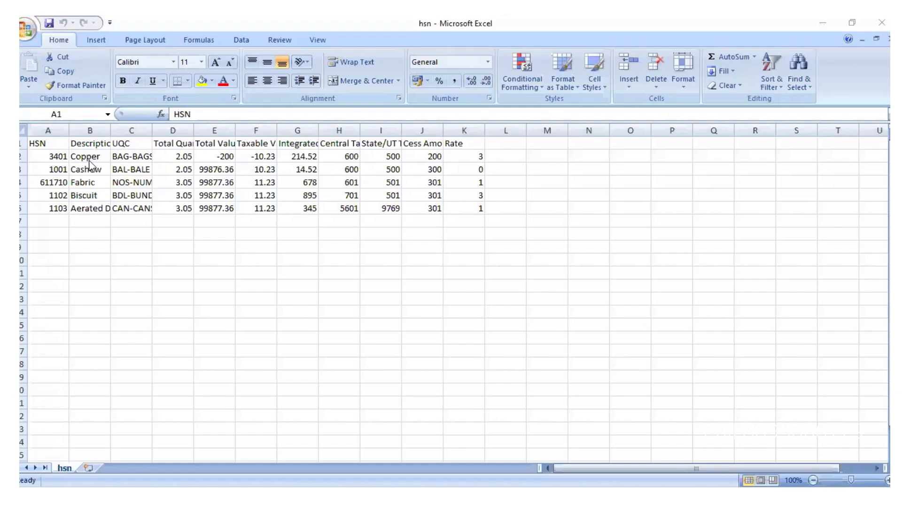
Step: Delete the sample rows A2:K6 from the hsn template and open may21.xlsx read-only
{"action": "left_click", "coordinate": [60, 156]}
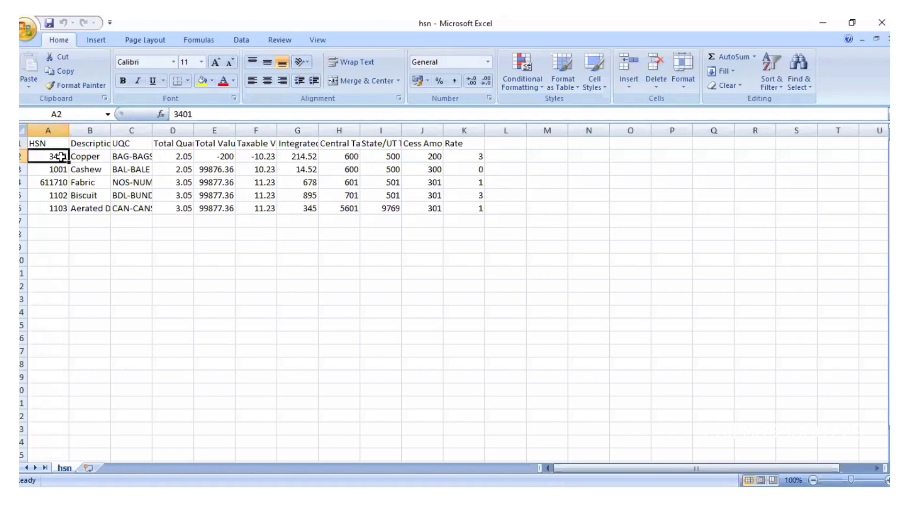
{"action": "left_click_drag", "start_coordinate": [60, 157], "coordinate": [453, 202]}
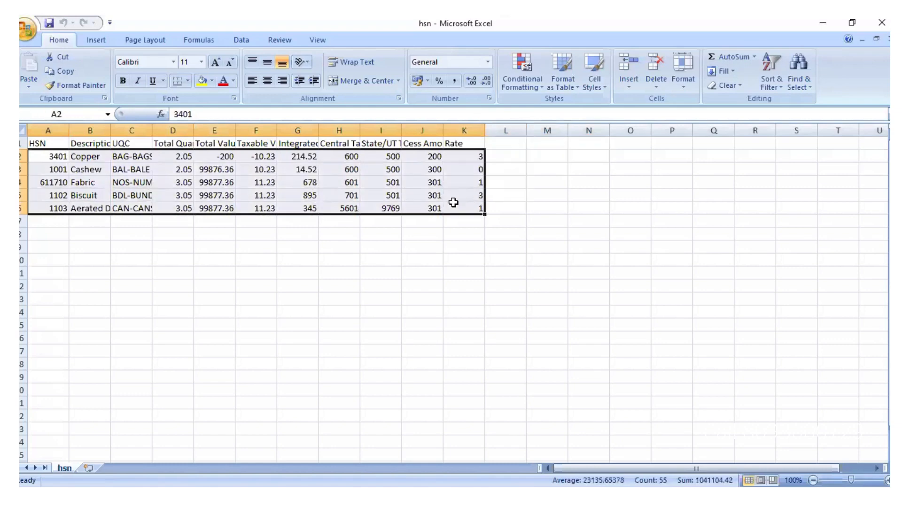
{"action": "key", "text": "Delete"}
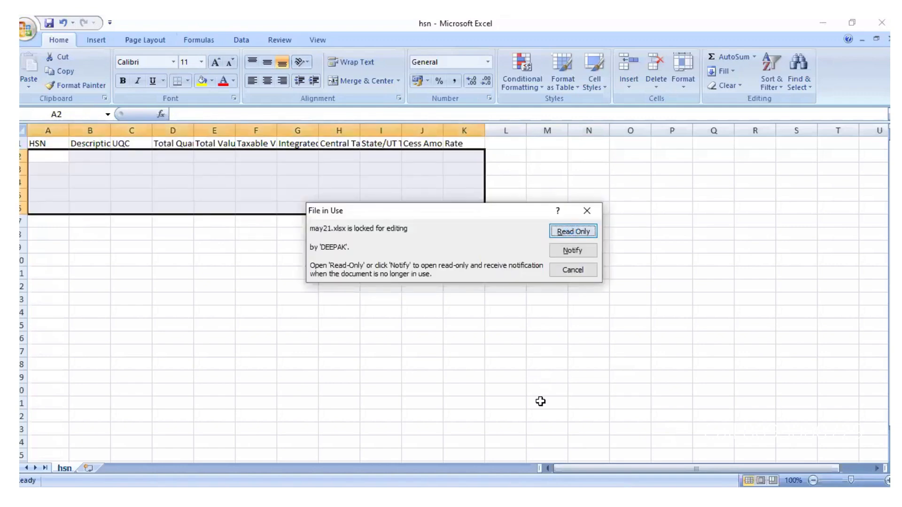
{"action": "key", "text": "Return"}
Step: Copy the six HSN rows through Taxable Amount from may21 and paste them at A2 of hsn
{"action": "left_click", "coordinate": [42, 221]}
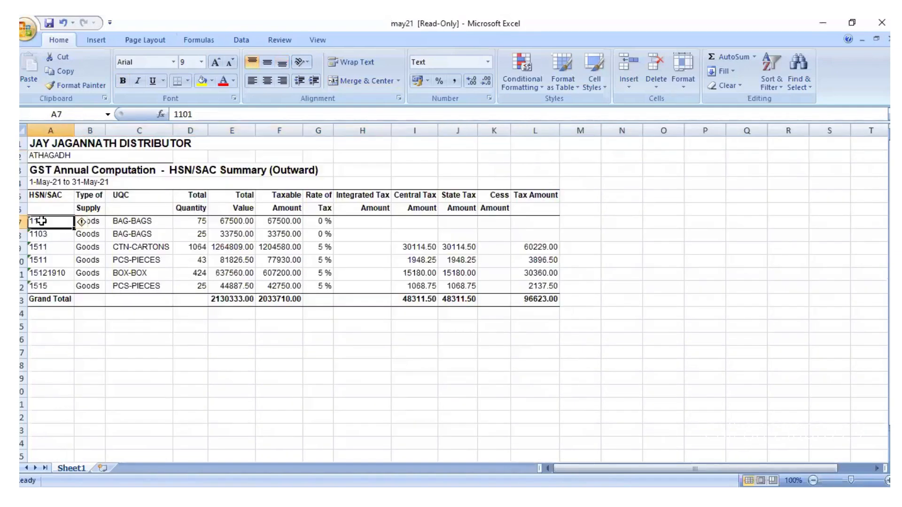
{"action": "left_click_drag", "start_coordinate": [41, 221], "coordinate": [301, 273]}
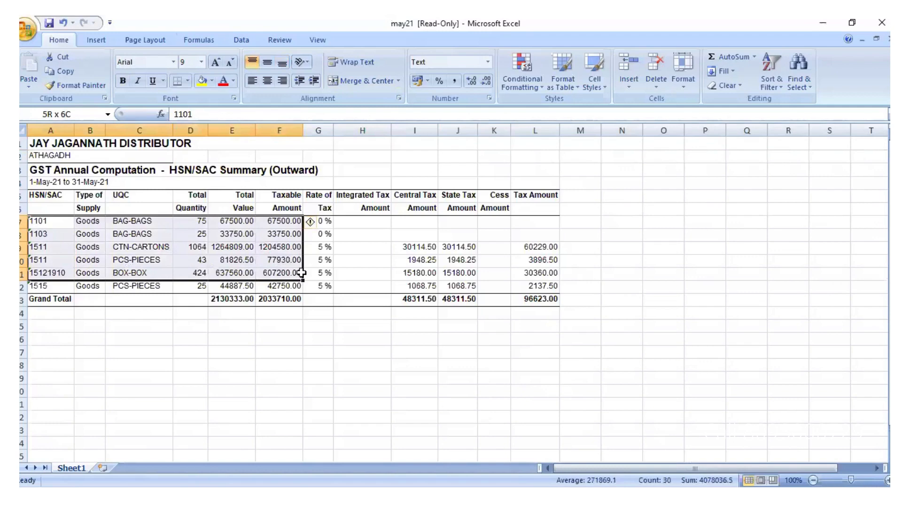
{"action": "left_click_drag", "start_coordinate": [301, 273], "coordinate": [299, 288]}
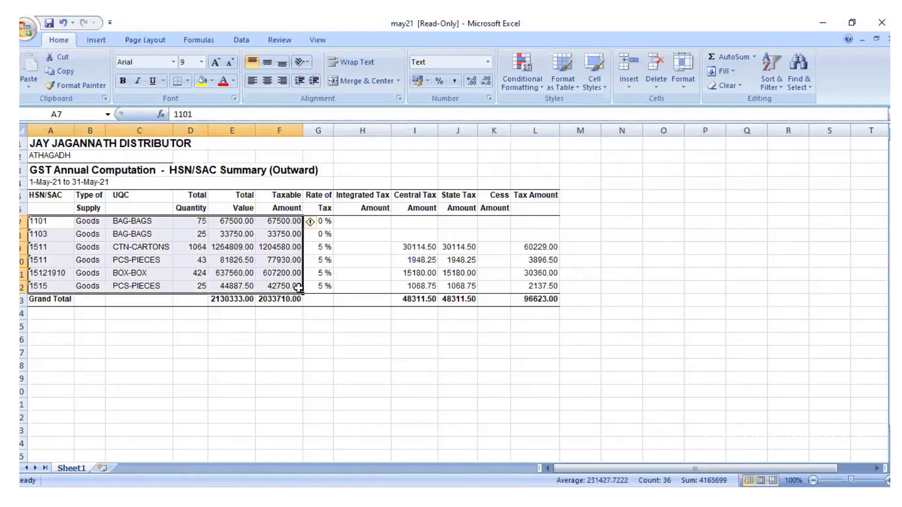
{"action": "key", "text": "ctrl+c"}
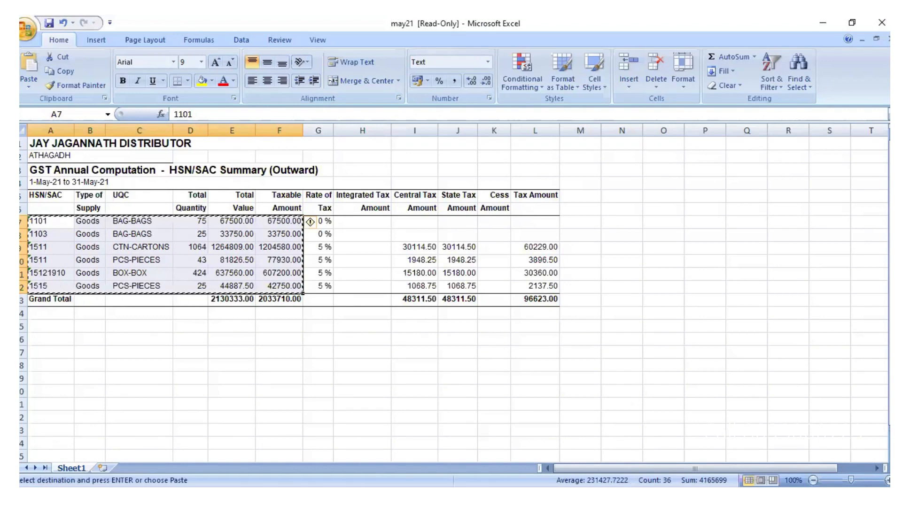
{"action": "key", "text": "alt+Tab"}
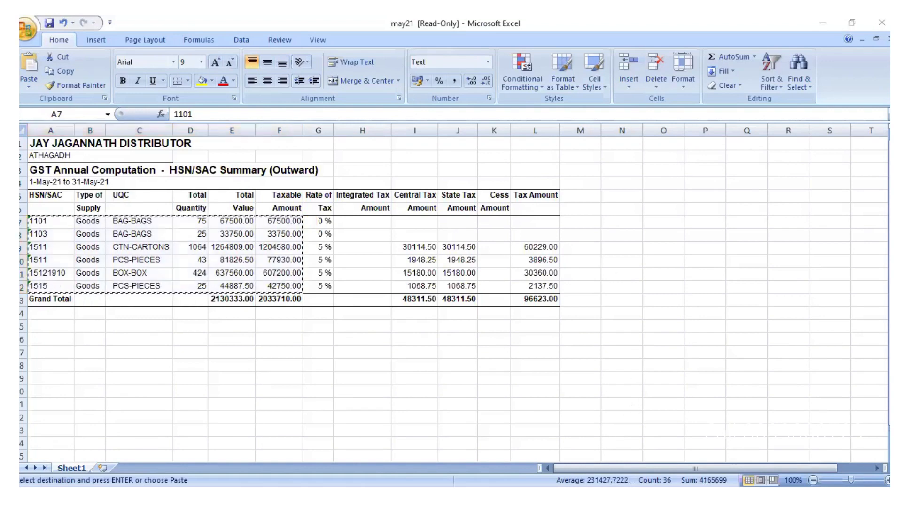
{"action": "left_click", "coordinate": [583, 427]}
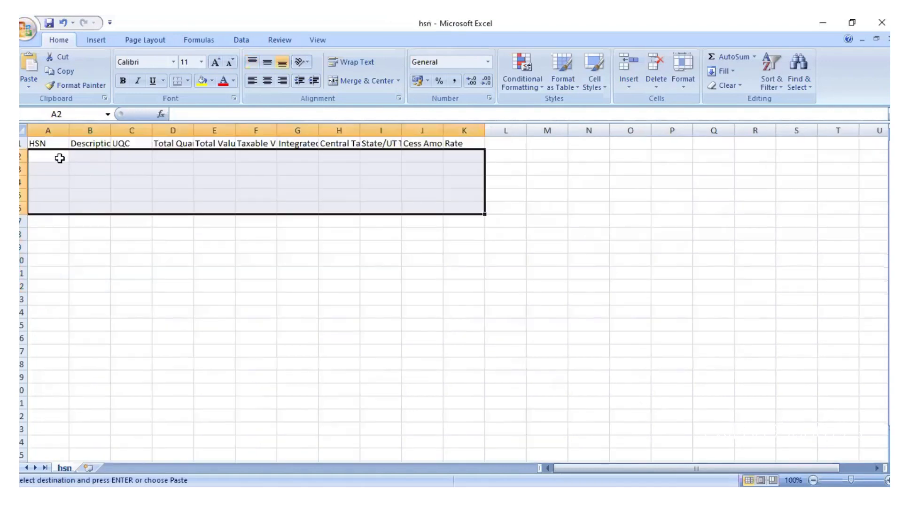
{"action": "left_click", "coordinate": [58, 157]}
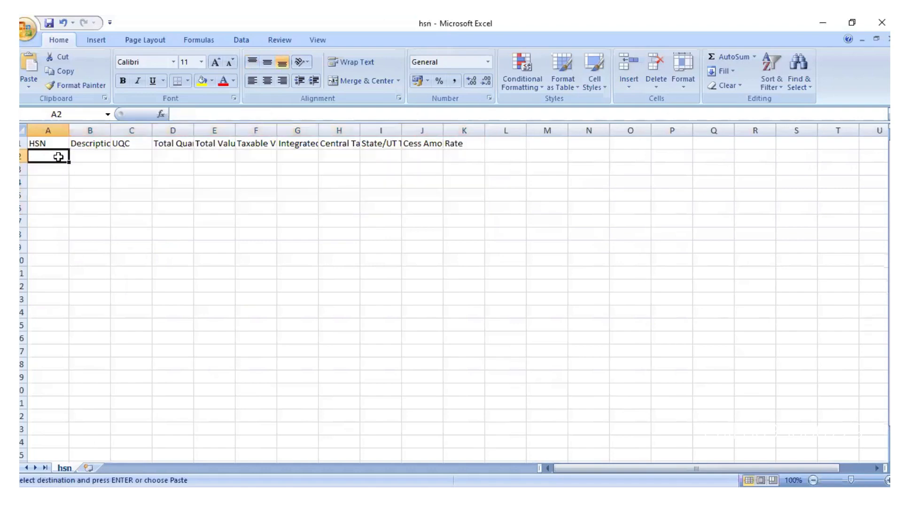
{"action": "key", "text": "ctrl+v"}
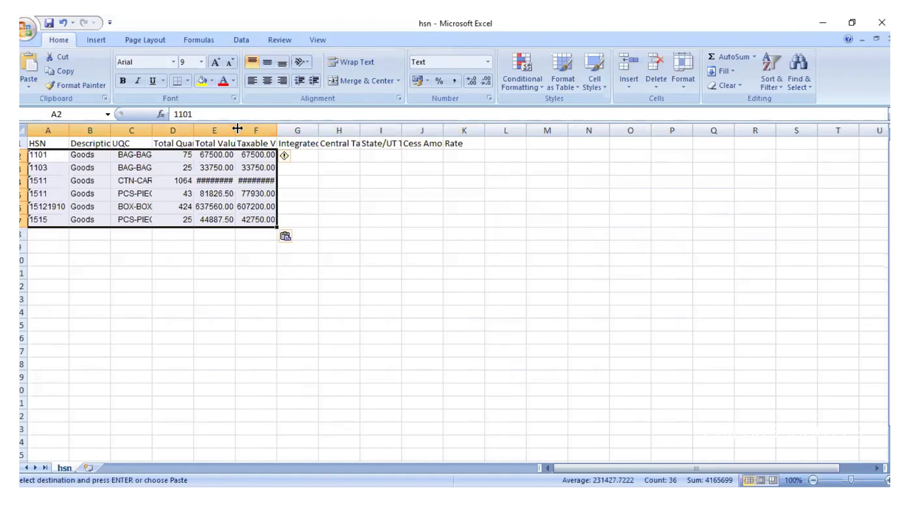
Step: AutoFit the Total Value and Taxable Value columns, then copy the tax amounts from may21
{"action": "double_click", "coordinate": [237, 130]}
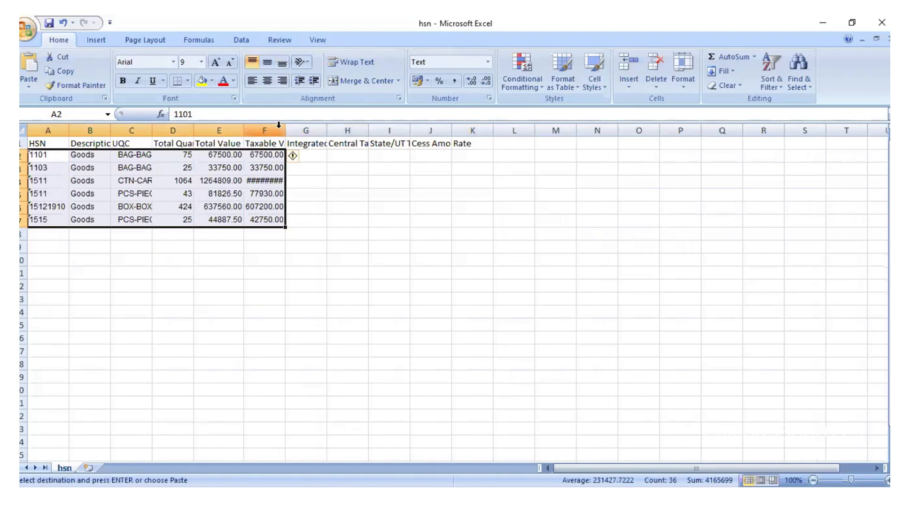
{"action": "double_click", "coordinate": [286, 132]}
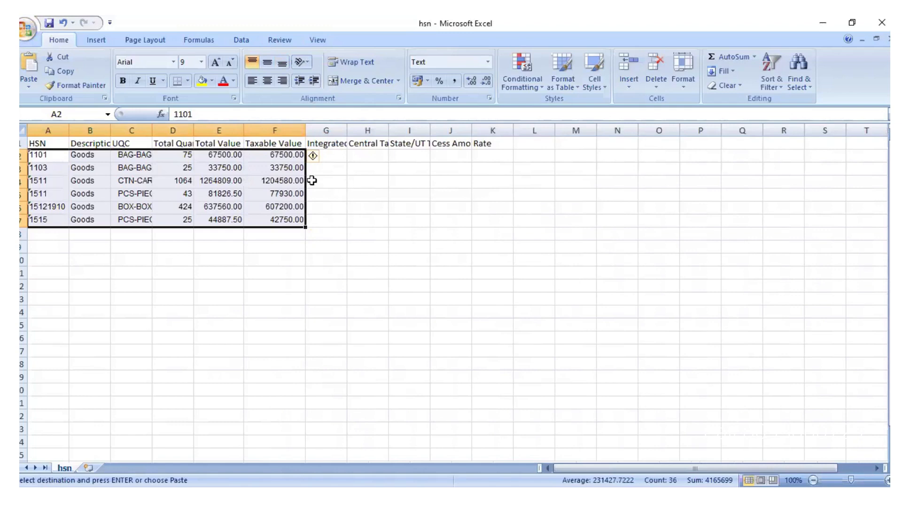
{"action": "left_click", "coordinate": [338, 151]}
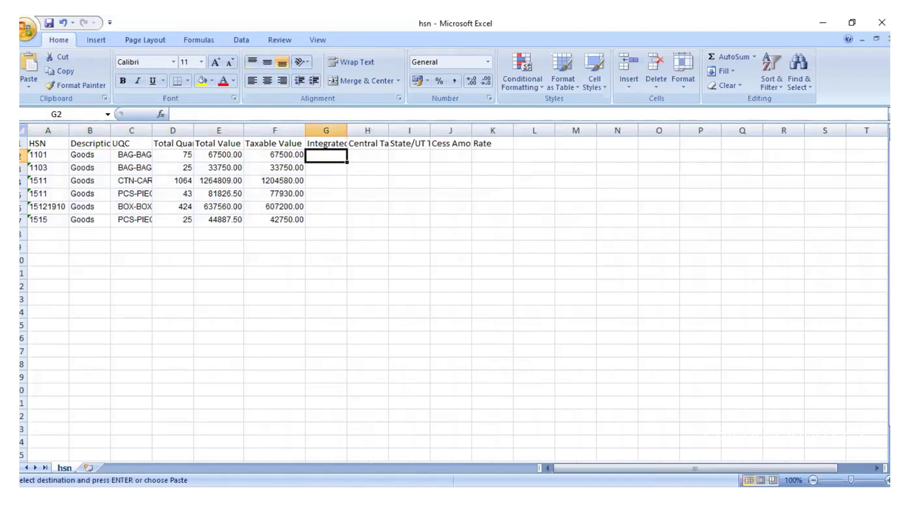
{"action": "key", "text": "alt+Tab"}
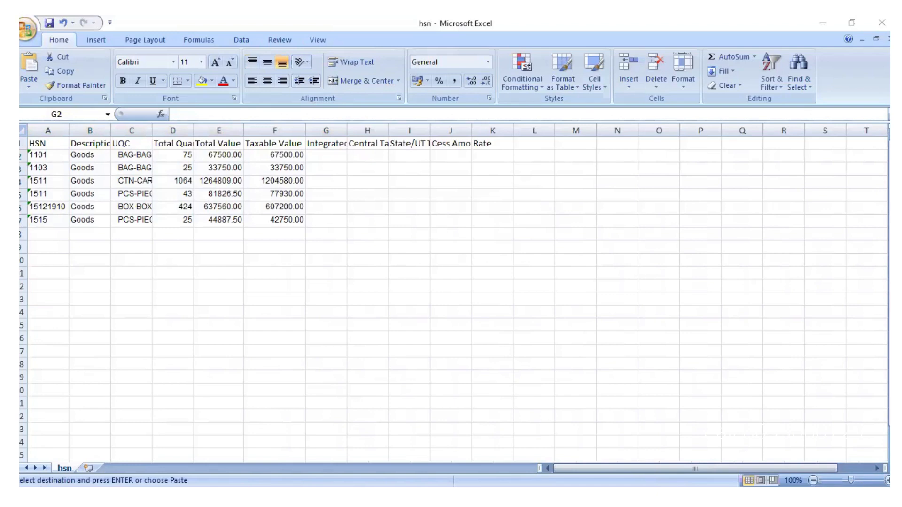
{"action": "key", "text": "ctrl+c"}
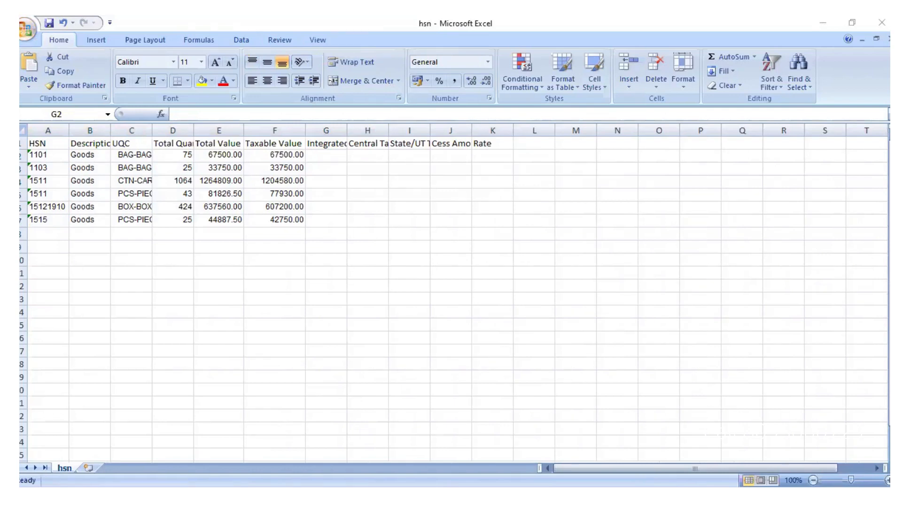
{"action": "left_click", "coordinate": [329, 156]}
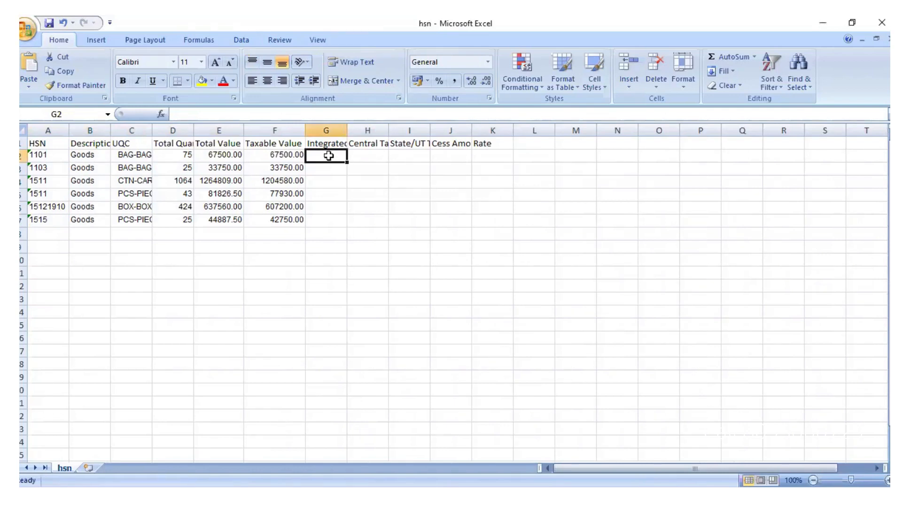
Step: Paste the tax amounts at G2 and the tax rates into Rate at K2, then save hsn
{"action": "key", "text": "ctrl+v"}
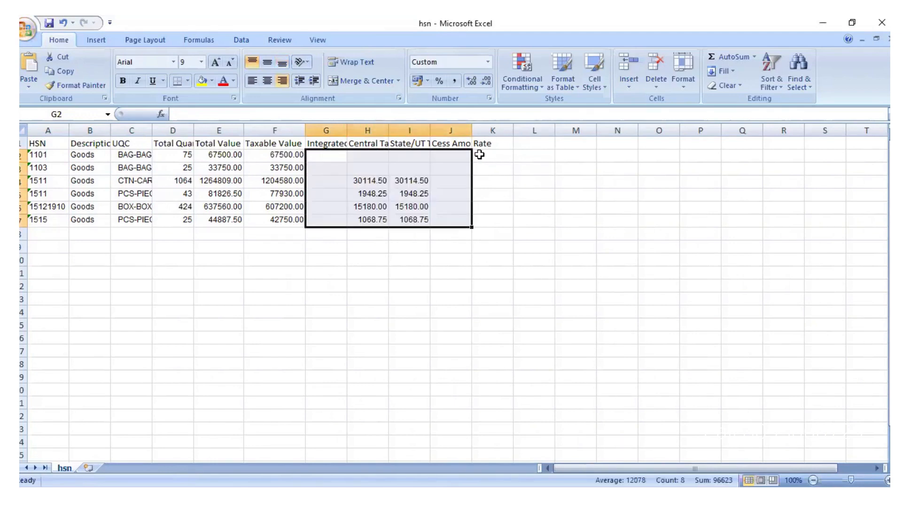
{"action": "left_click", "coordinate": [480, 157]}
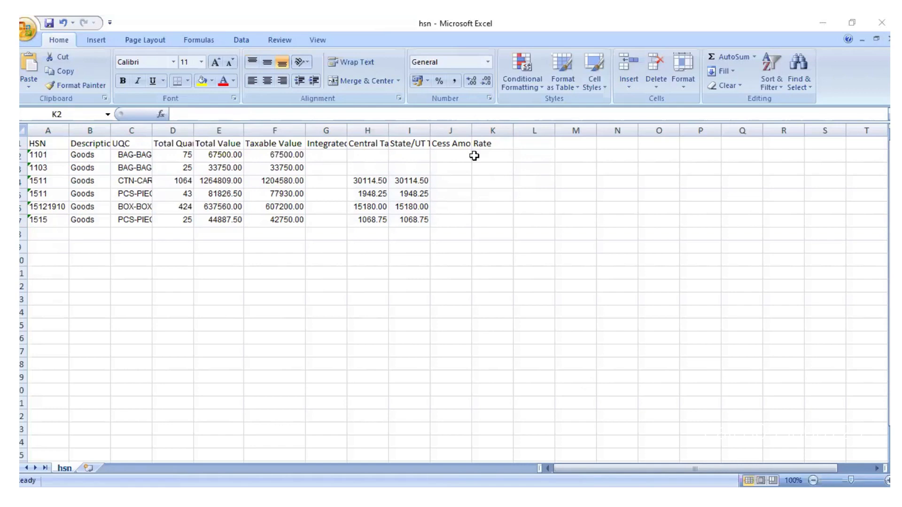
{"action": "left_click", "coordinate": [477, 155]}
{"action": "key", "text": "ctrl+v"}
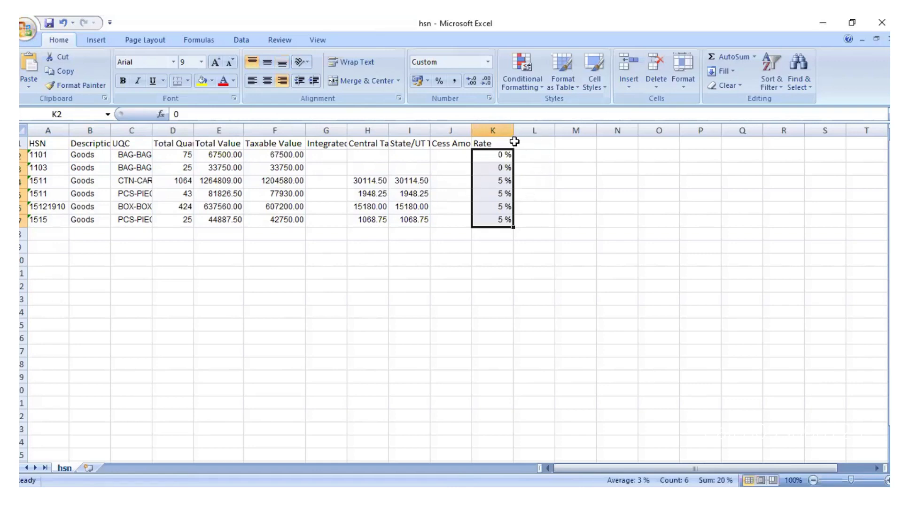
{"action": "left_click", "coordinate": [449, 329]}
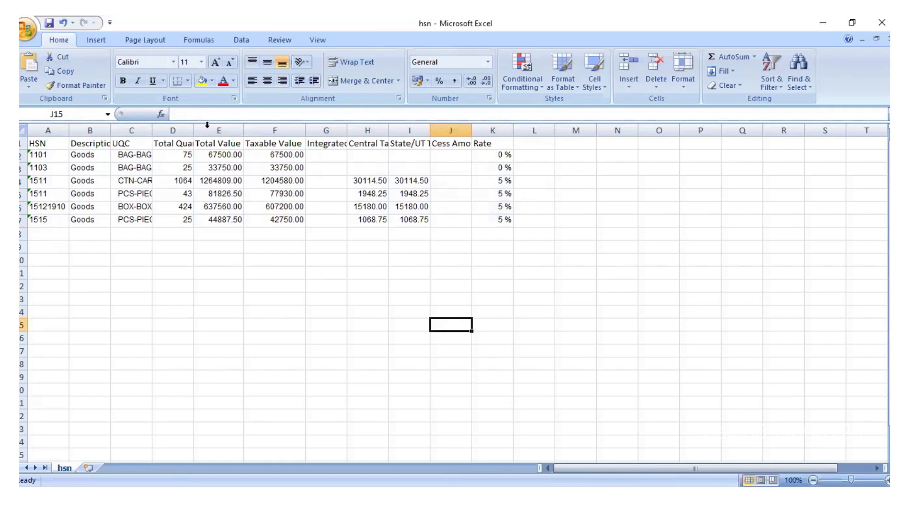
{"action": "left_click", "coordinate": [51, 23]}
Step: Close the hsn workbook and load gst.gov.in by entering 'gst' in Chrome's address bar
{"action": "left_click", "coordinate": [882, 22]}
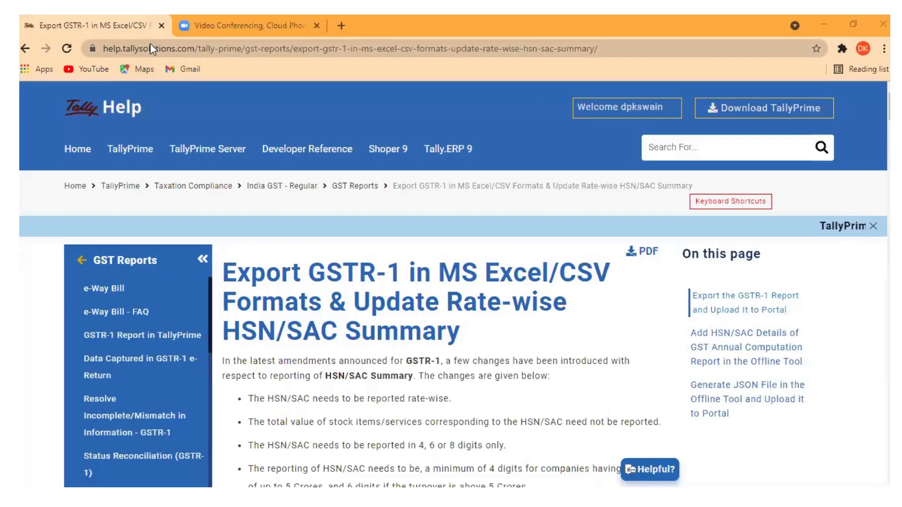
{"action": "left_click", "coordinate": [150, 44]}
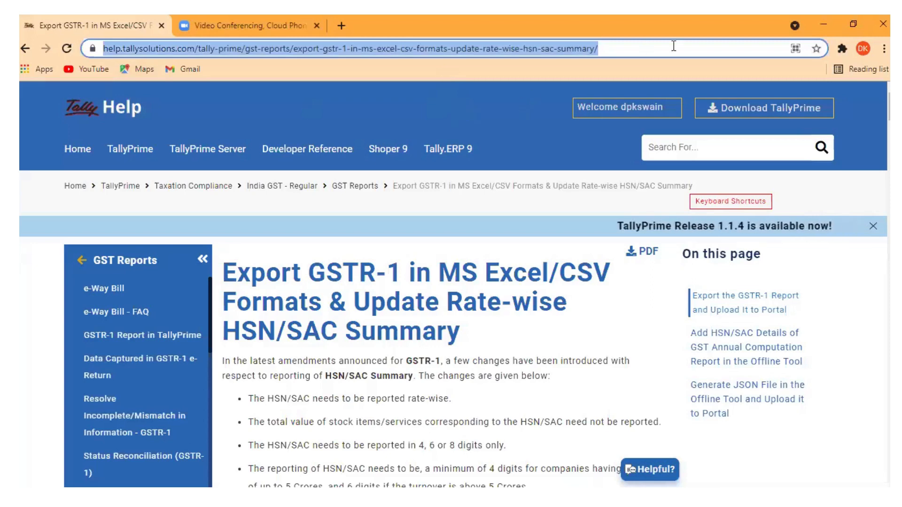
{"action": "type", "text": "gst"}
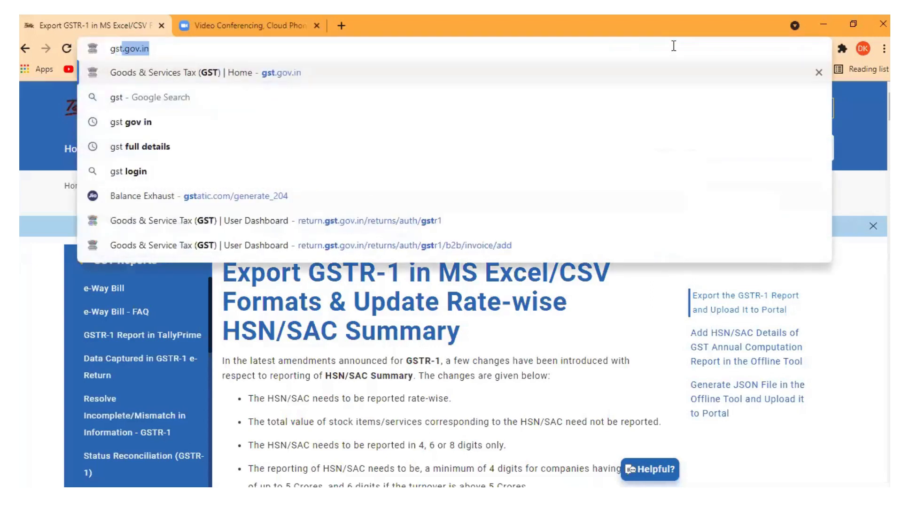
{"action": "key", "text": "Return"}
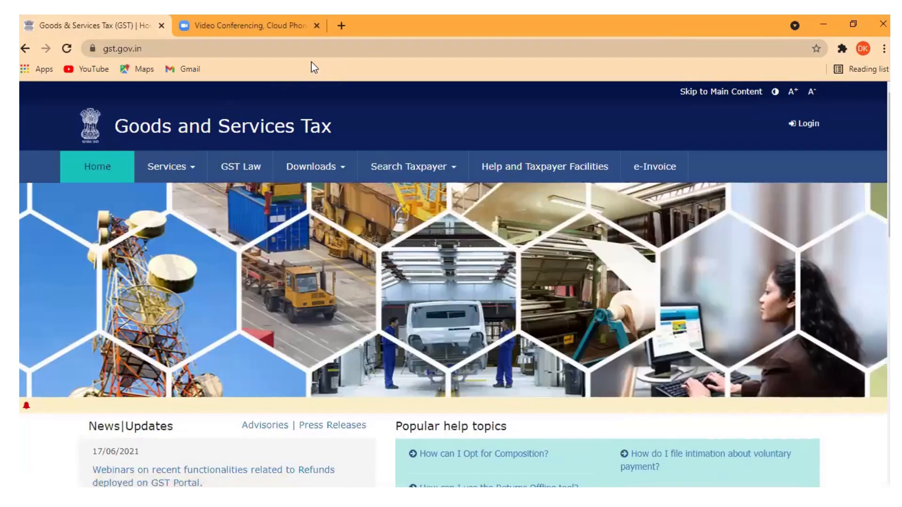
Step: Start downloading the Returns Offline Tool from Downloads > Offline Tools on the GST portal
{"action": "left_click", "coordinate": [344, 171]}
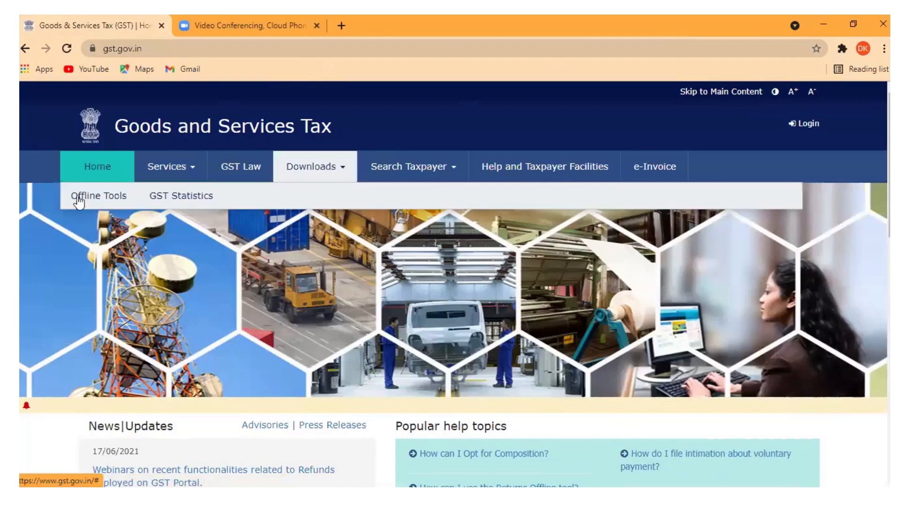
{"action": "left_click", "coordinate": [78, 200]}
{"action": "left_click", "coordinate": [106, 221]}
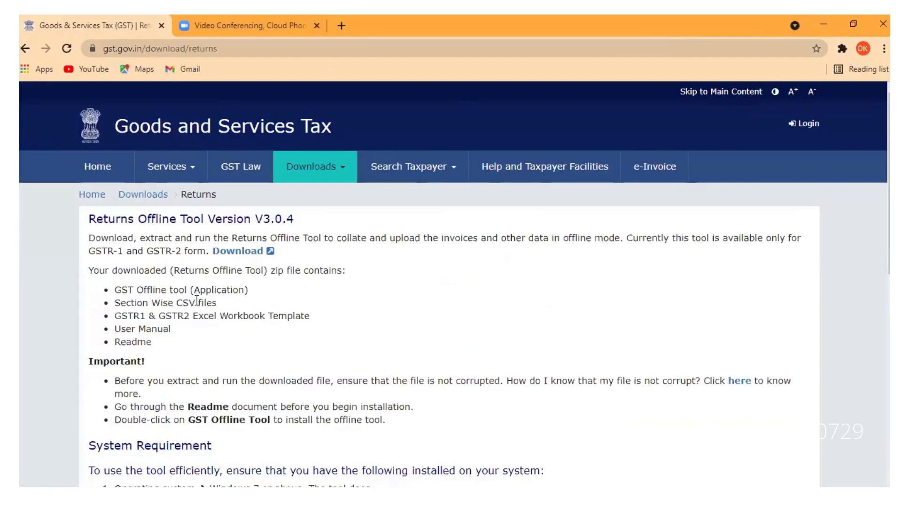
{"action": "left_click", "coordinate": [236, 254]}
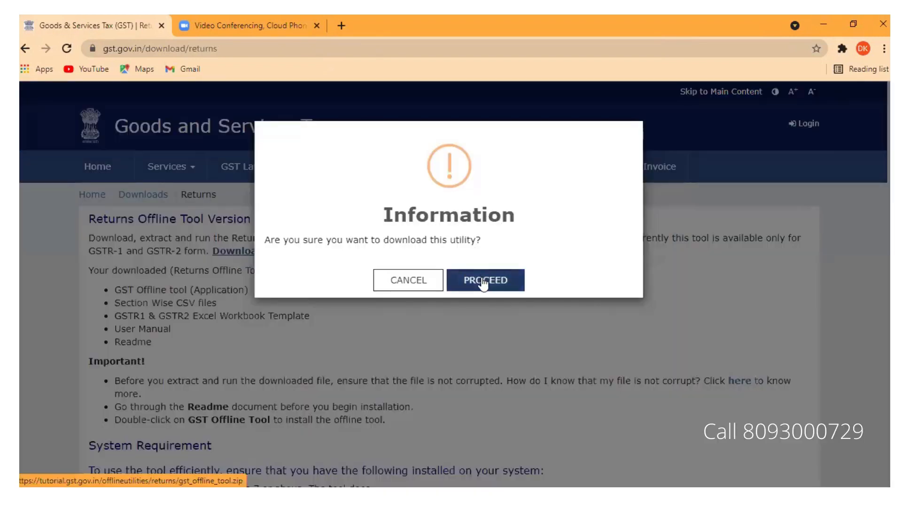
{"action": "left_click", "coordinate": [483, 282]}
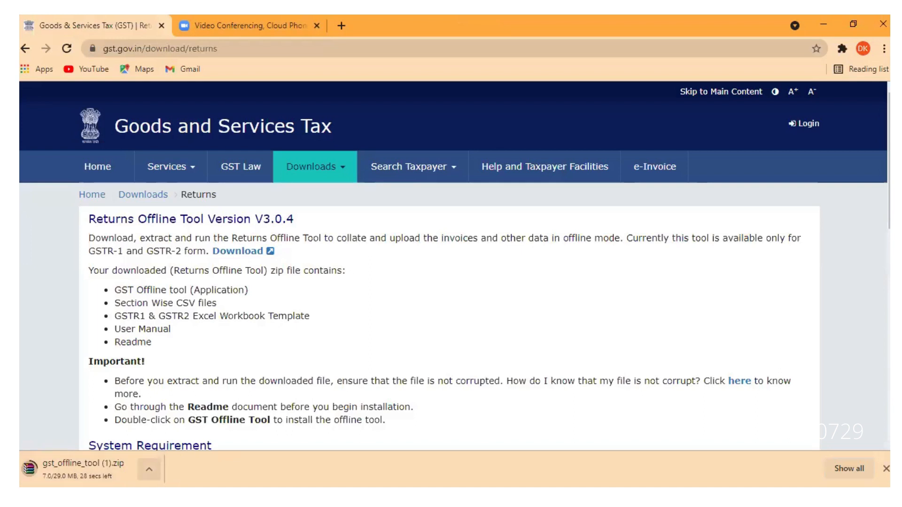
Step: Pause the gst_offline_tool download and open the existing gst_offline_tool folder on D:
{"action": "left_click", "coordinate": [149, 470]}
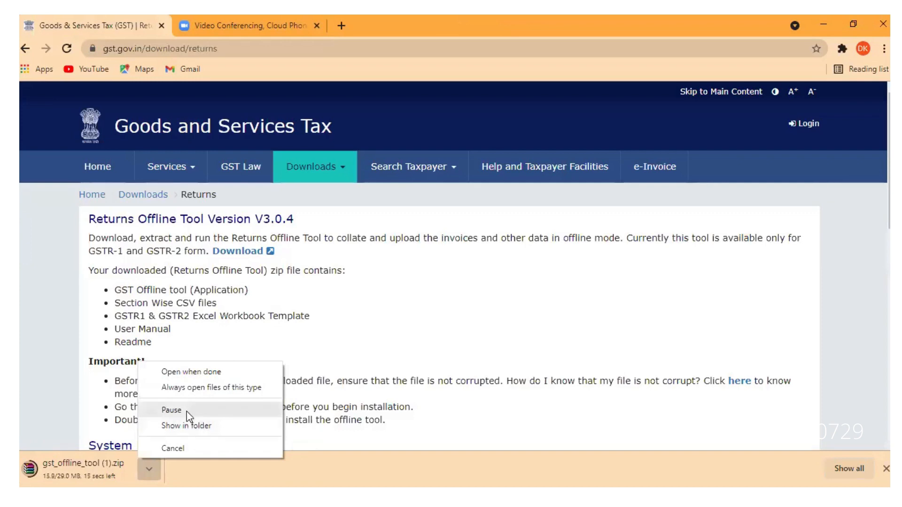
{"action": "left_click", "coordinate": [171, 410]}
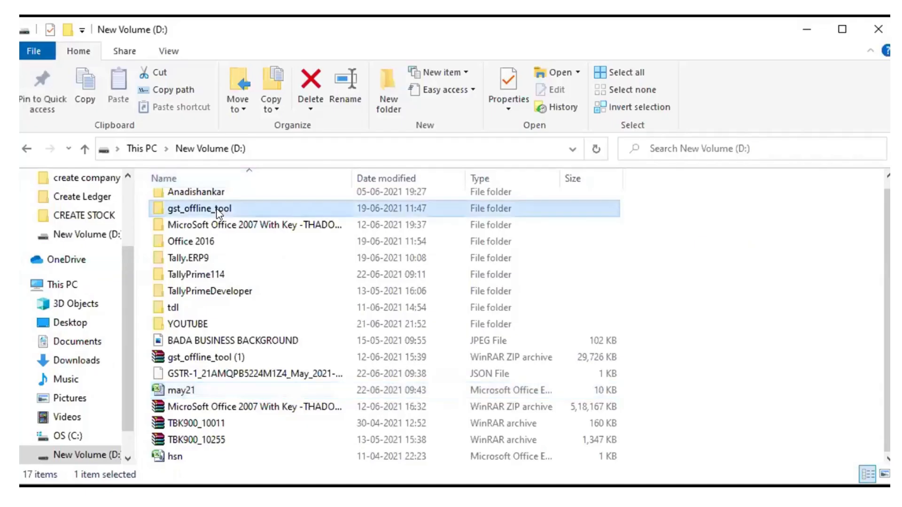
{"action": "double_click", "coordinate": [193, 217]}
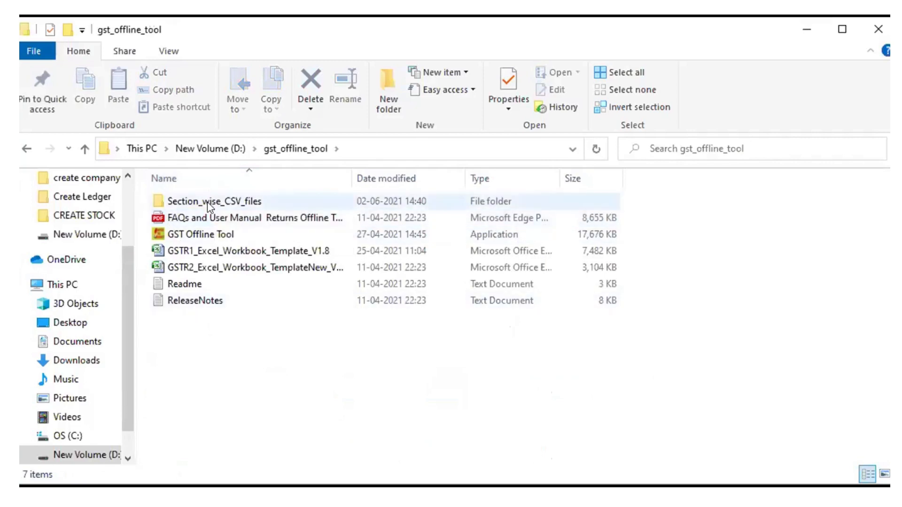
Step: Browse into Section_wise_CSV_files > GSTR1 and scroll down to the hsn template
{"action": "double_click", "coordinate": [207, 201]}
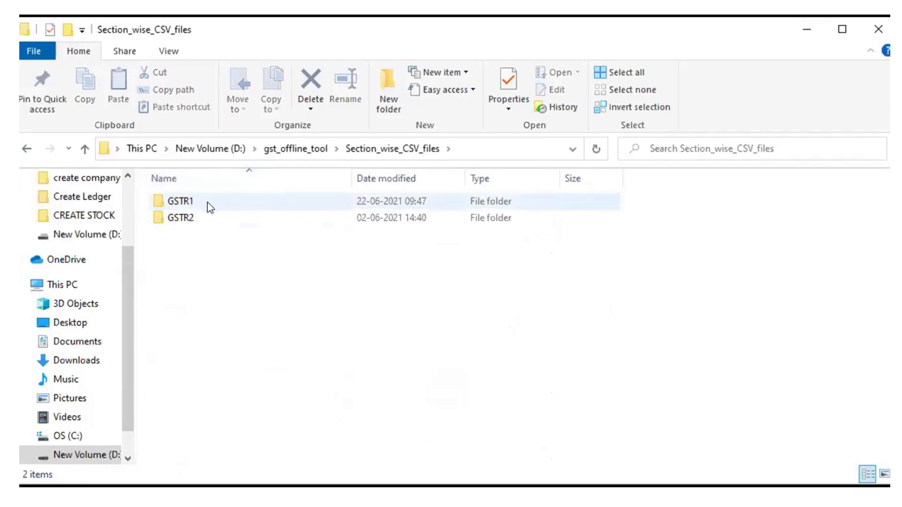
{"action": "double_click", "coordinate": [213, 201]}
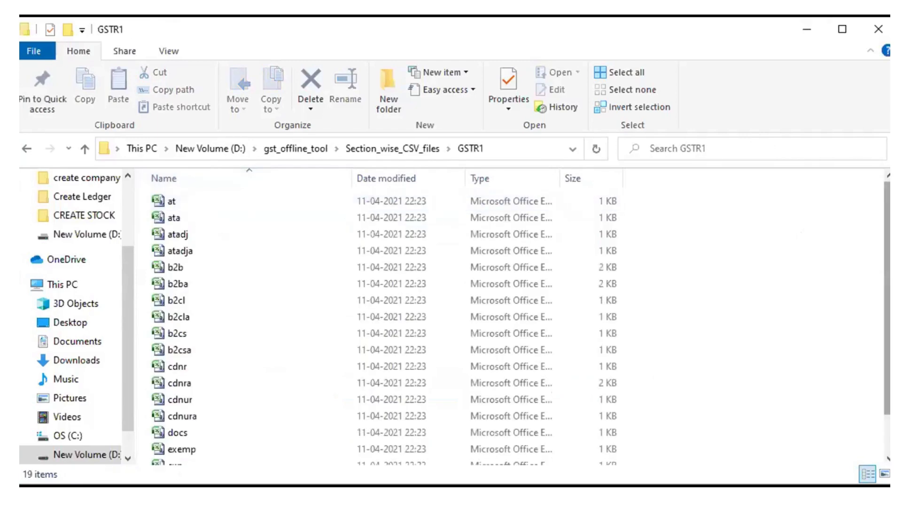
{"action": "scroll", "coordinate": [887, 301], "scroll_direction": "down", "scroll_amount": 1}
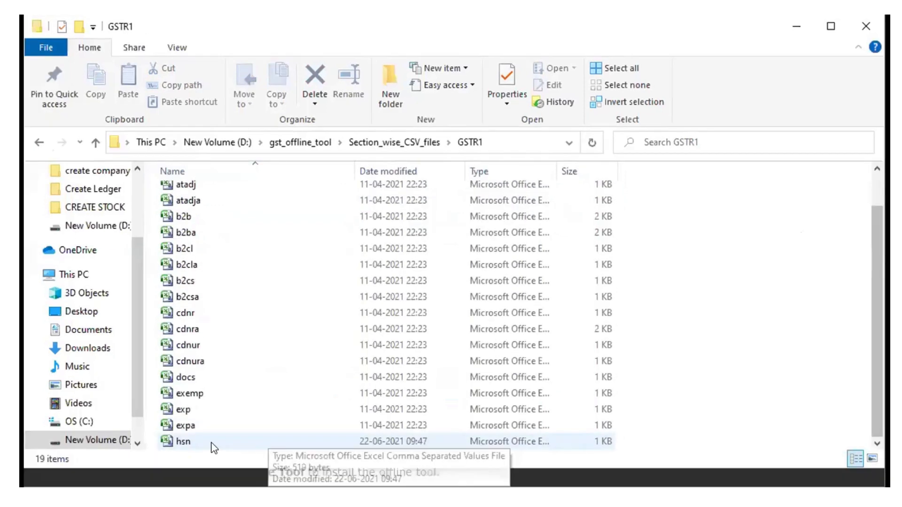
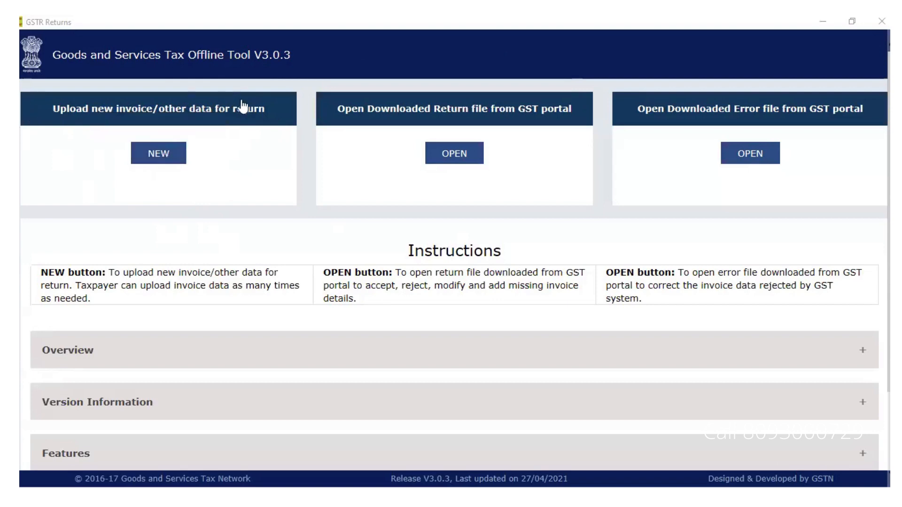
Step: Start a new return and enter the supplier's GSTIN
{"action": "left_click", "coordinate": [163, 158]}
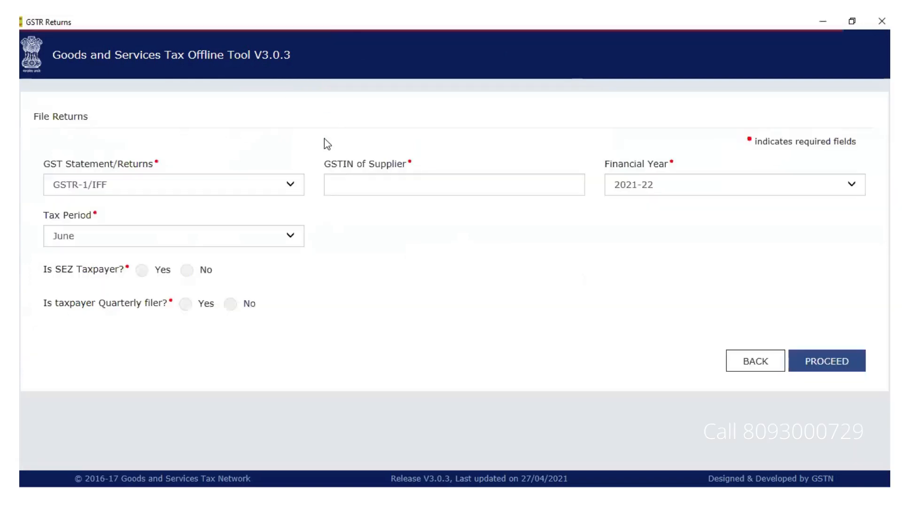
{"action": "left_click", "coordinate": [419, 184]}
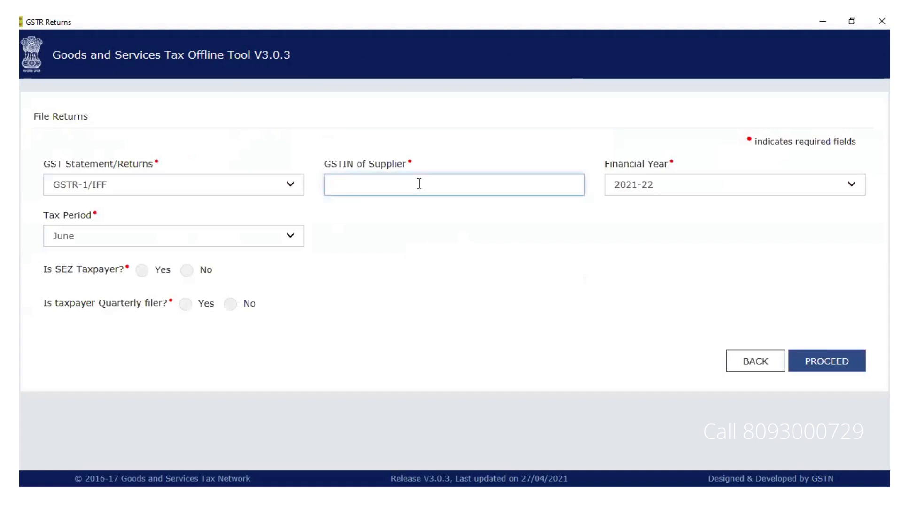
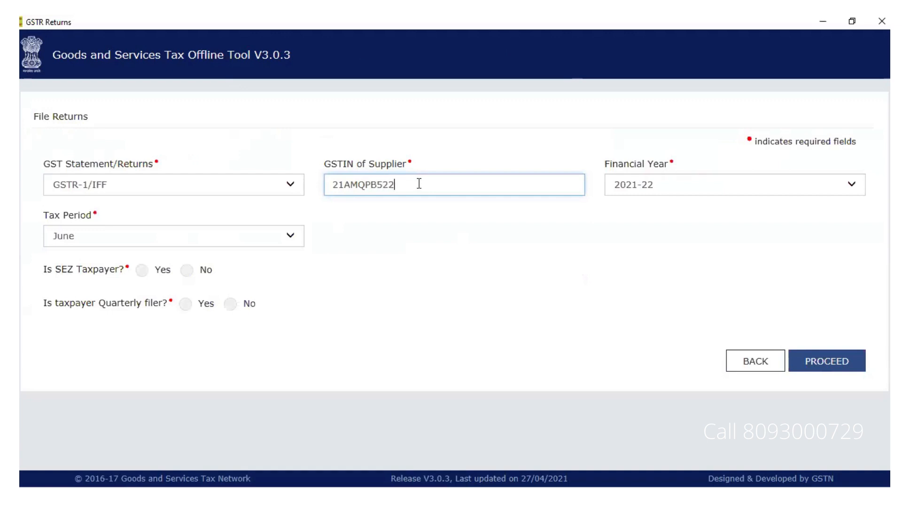
{"action": "key", "text": "Tab"}
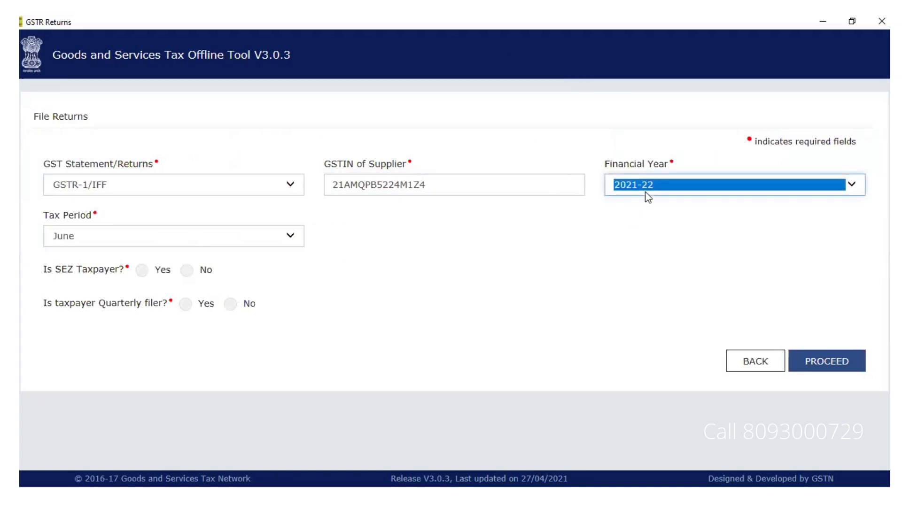
Step: Set tax period to May 2021-22 and answer No to SEZ taxpayer and quarterly filer
{"action": "left_click", "coordinate": [288, 235]}
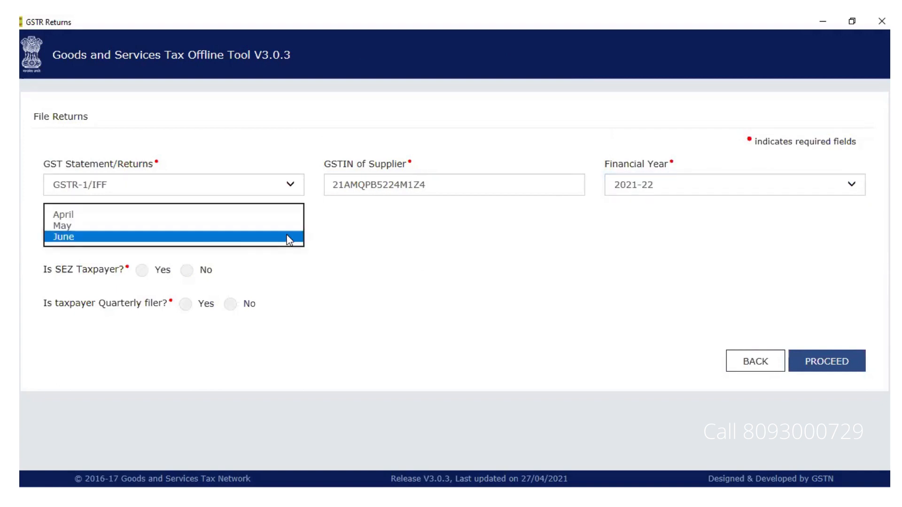
{"action": "left_click", "coordinate": [185, 229]}
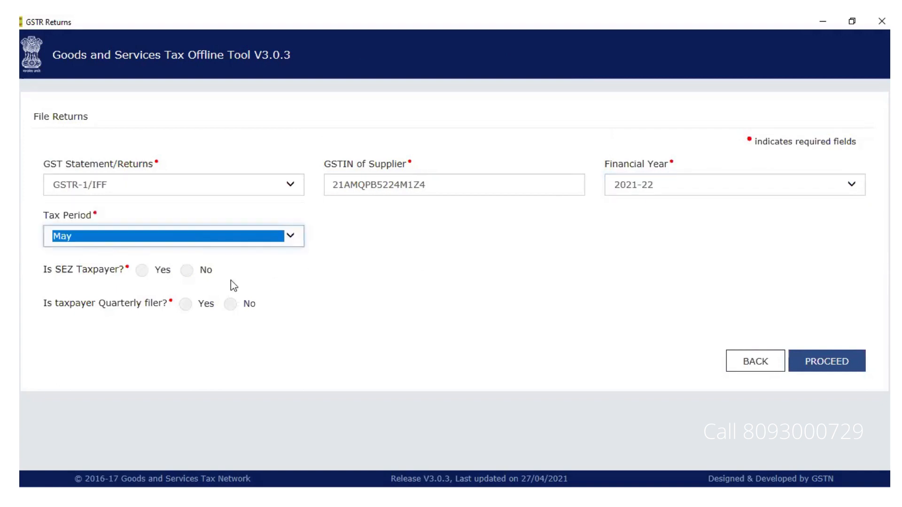
{"action": "left_click", "coordinate": [186, 273]}
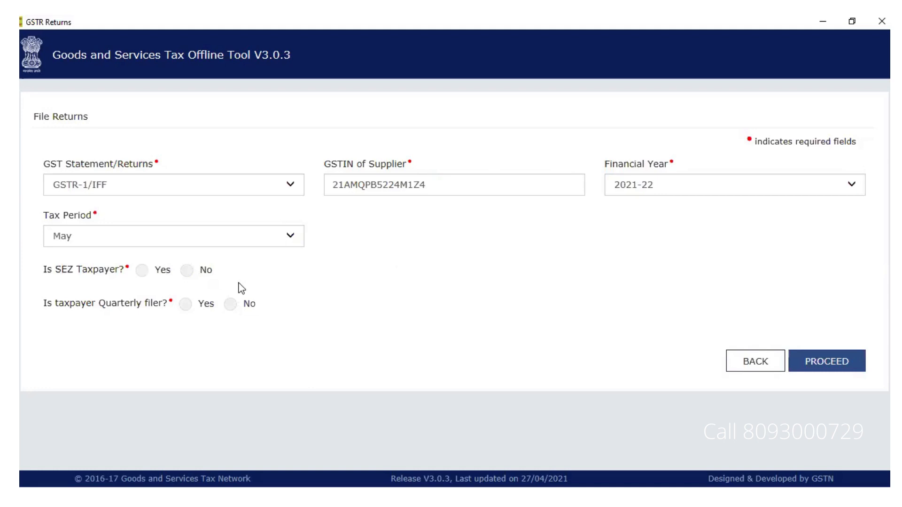
{"action": "left_click", "coordinate": [187, 271]}
{"action": "left_click", "coordinate": [230, 305]}
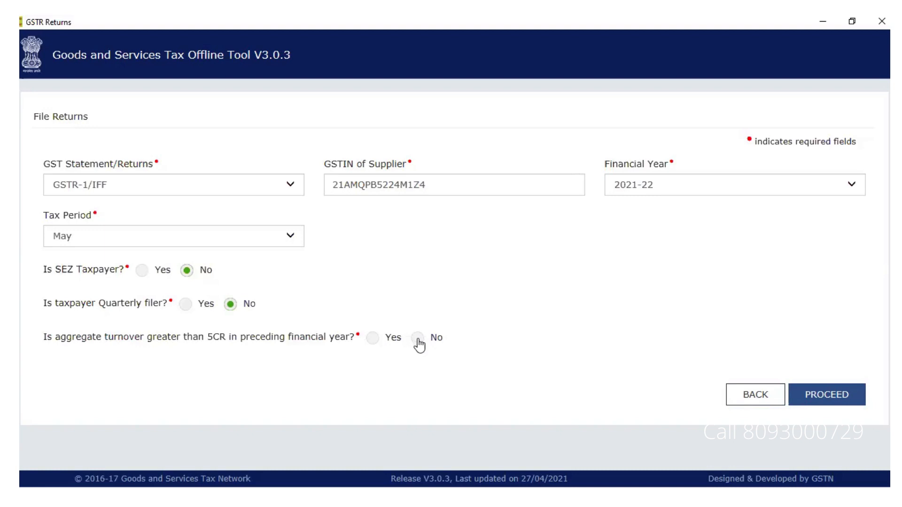
Step: Answer No to turnover above 5CR, confirm the May return details, and reach Excel/CSV import
{"action": "left_click", "coordinate": [416, 342]}
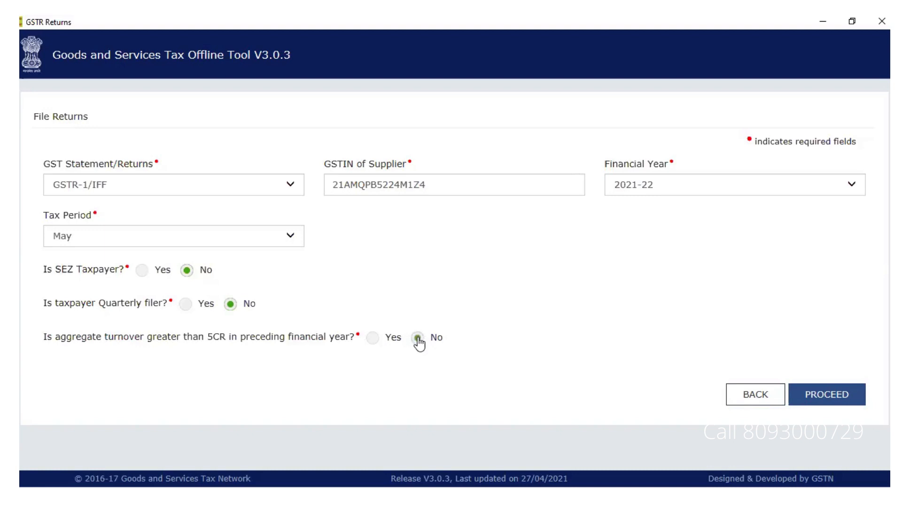
{"action": "left_click", "coordinate": [821, 391]}
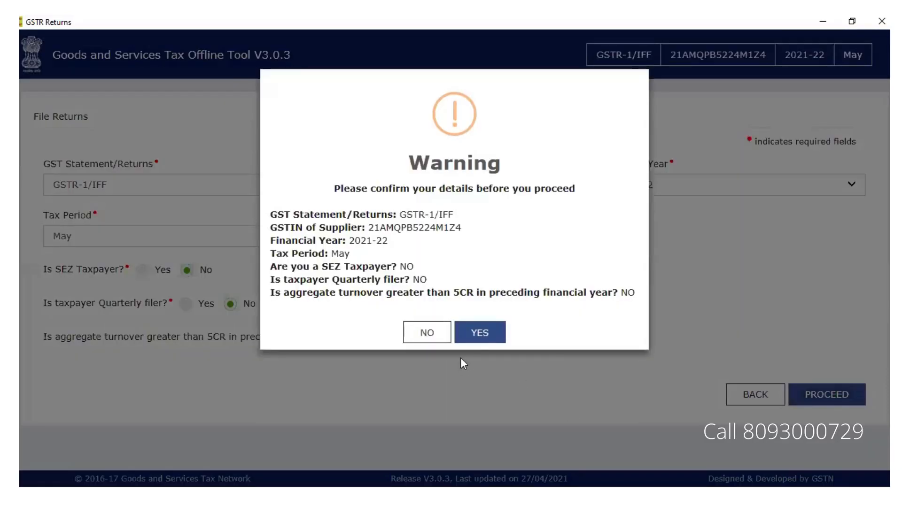
{"action": "left_click", "coordinate": [476, 335]}
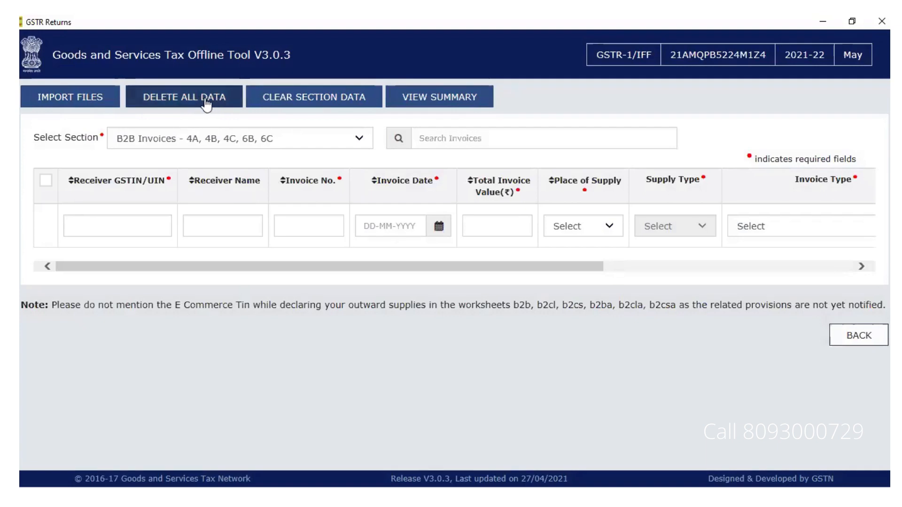
{"action": "left_click", "coordinate": [69, 98]}
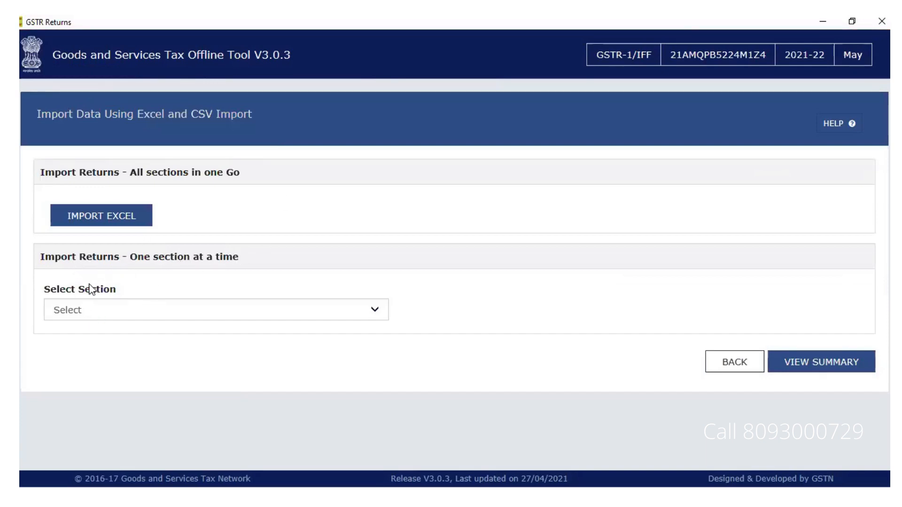
Step: Import D:\hsn CSV into HSN-wise Summary of Outward Supplies - 12 and save it
{"action": "left_click", "coordinate": [153, 310]}
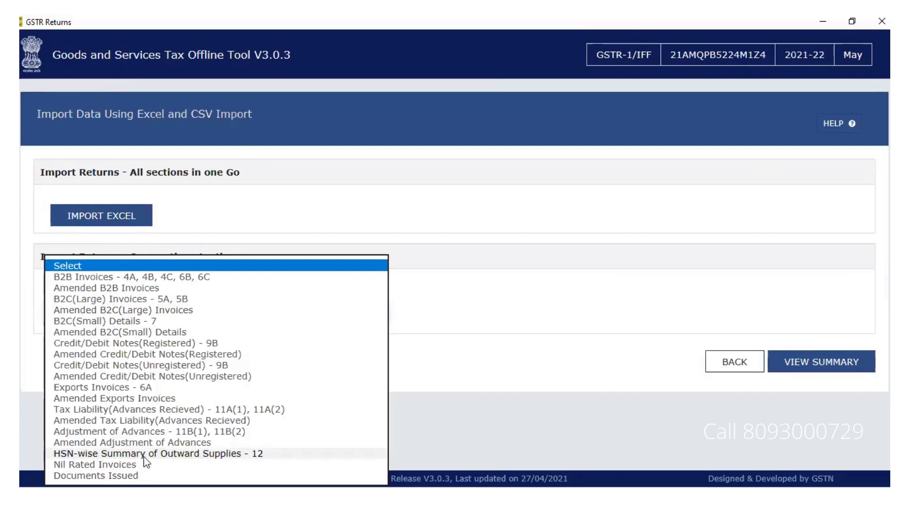
{"action": "left_click", "coordinate": [178, 455]}
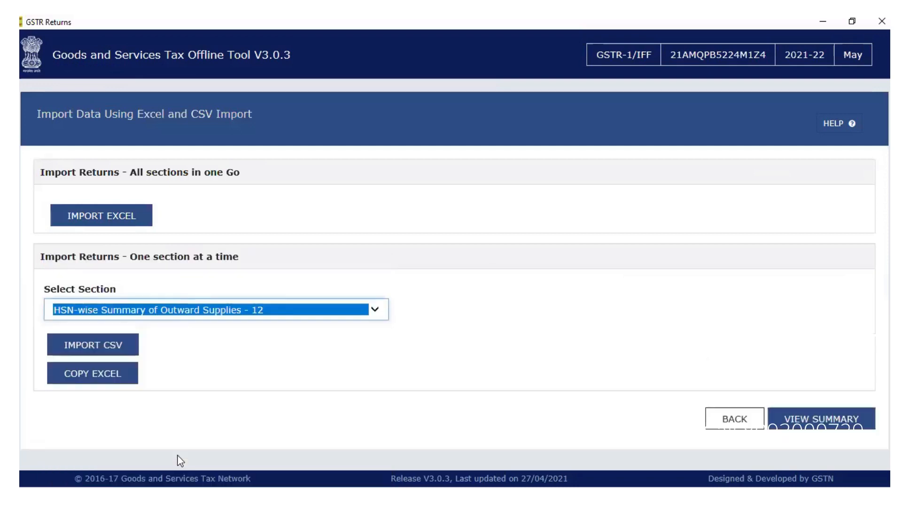
{"action": "left_click", "coordinate": [112, 351]}
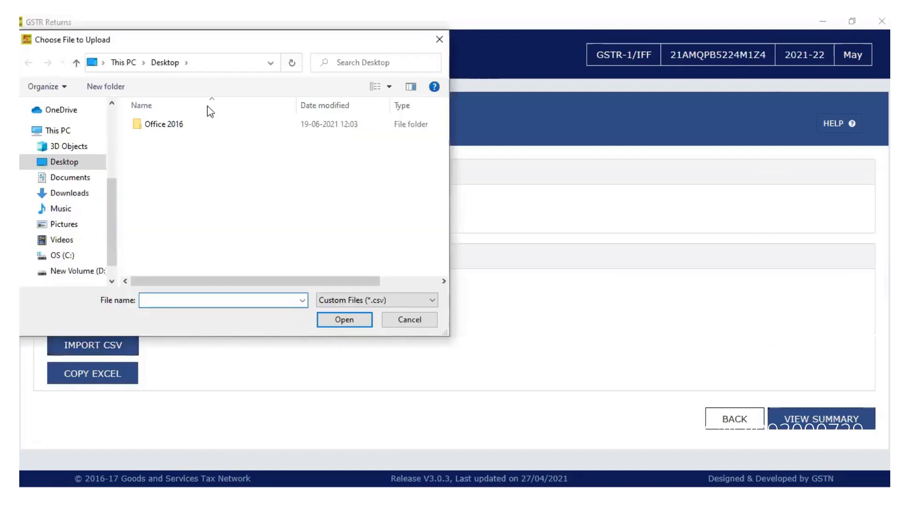
{"action": "left_click", "coordinate": [99, 276]}
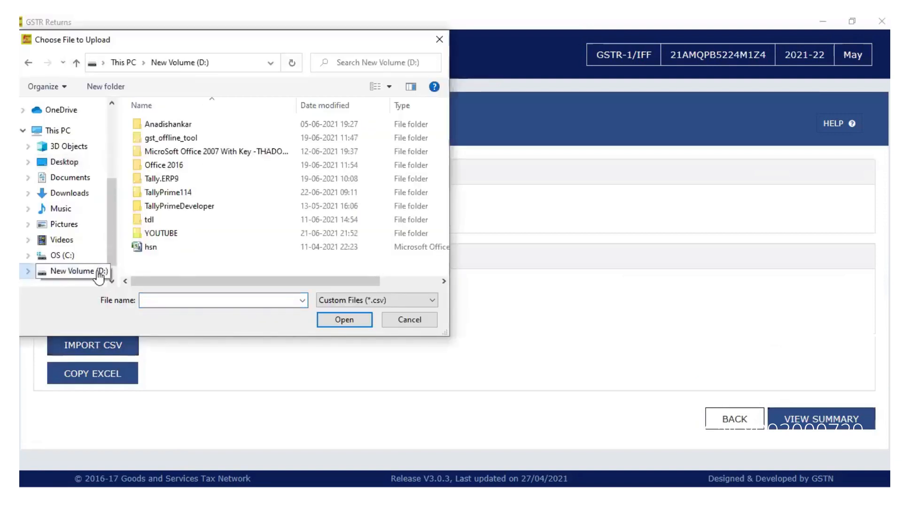
{"action": "left_click", "coordinate": [166, 250]}
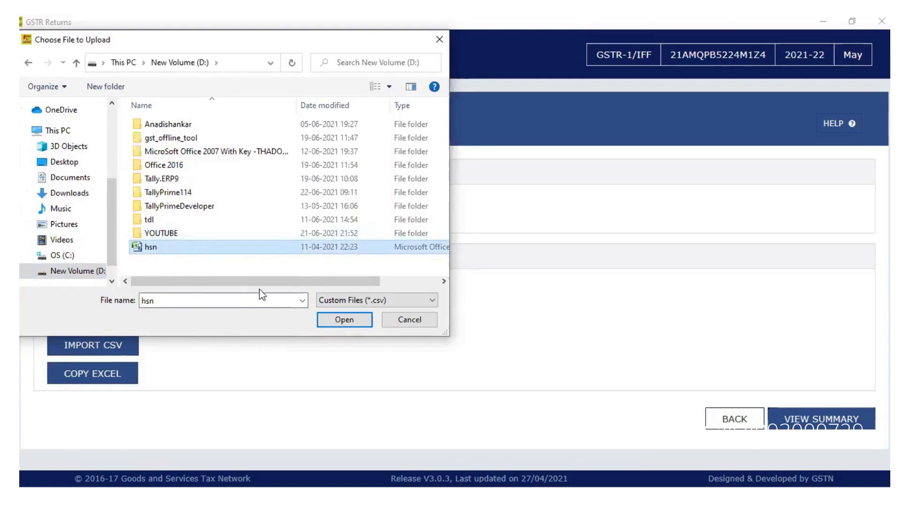
{"action": "left_click", "coordinate": [344, 320]}
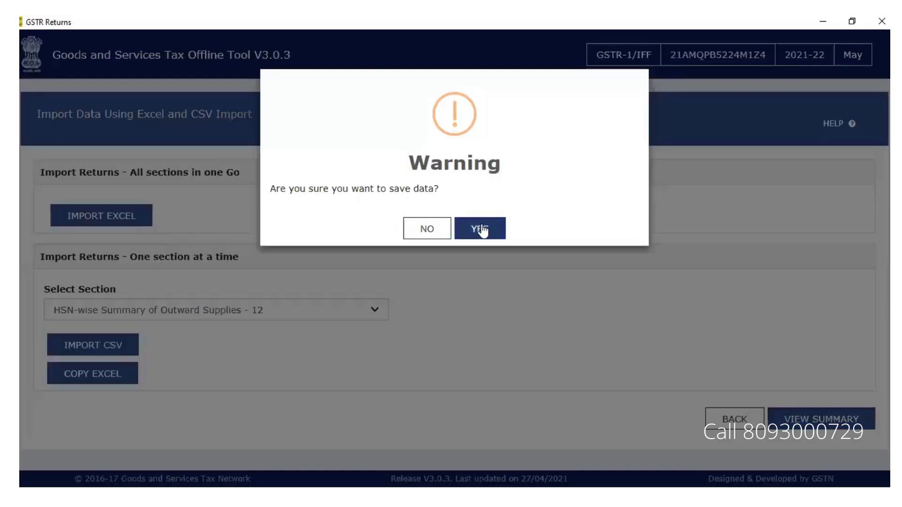
{"action": "left_click", "coordinate": [429, 283]}
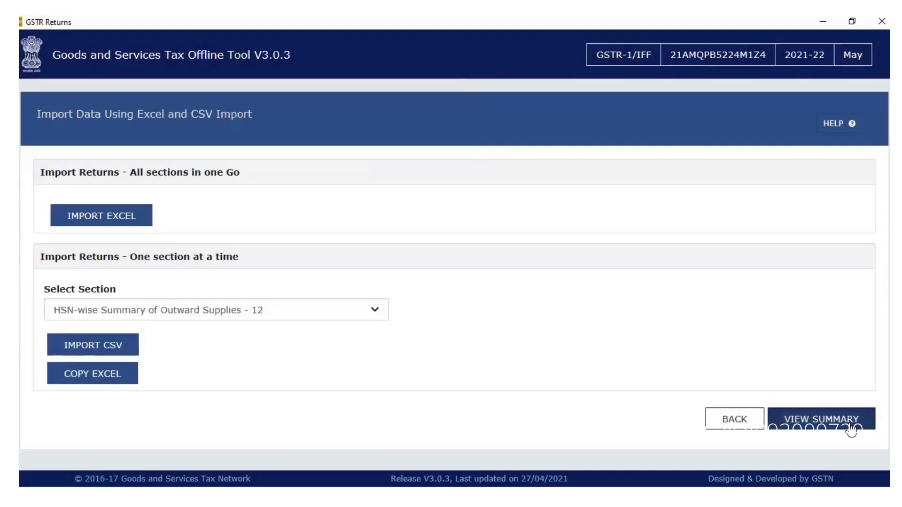
Step: View the return summary showing 5 HSN entries and 8,103.00 central tax
{"action": "left_click", "coordinate": [851, 429]}
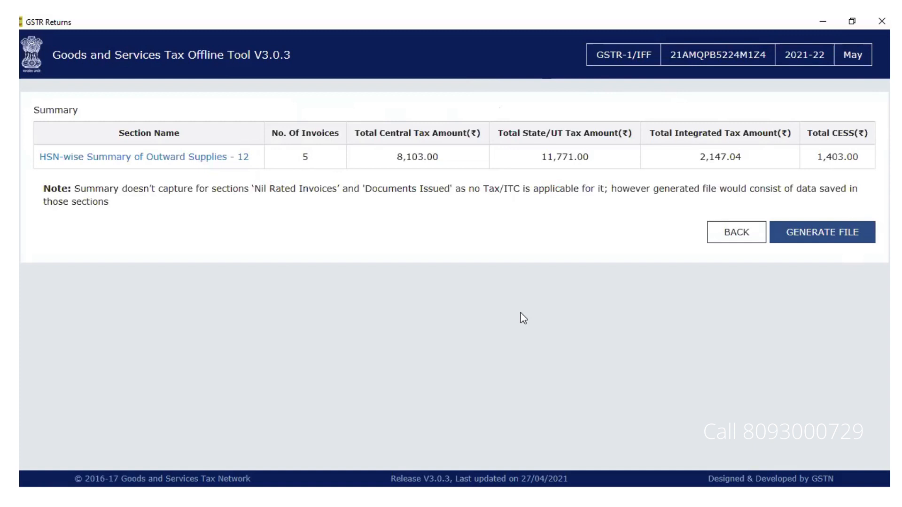
Step: Generate the offline JSON return file for May, then return to the Summary page
{"action": "left_click", "coordinate": [805, 234]}
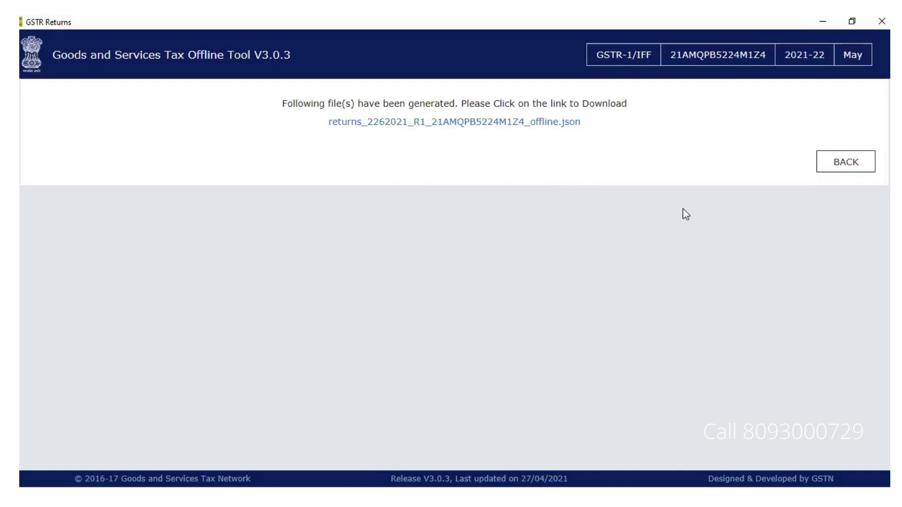
{"action": "left_click", "coordinate": [842, 165]}
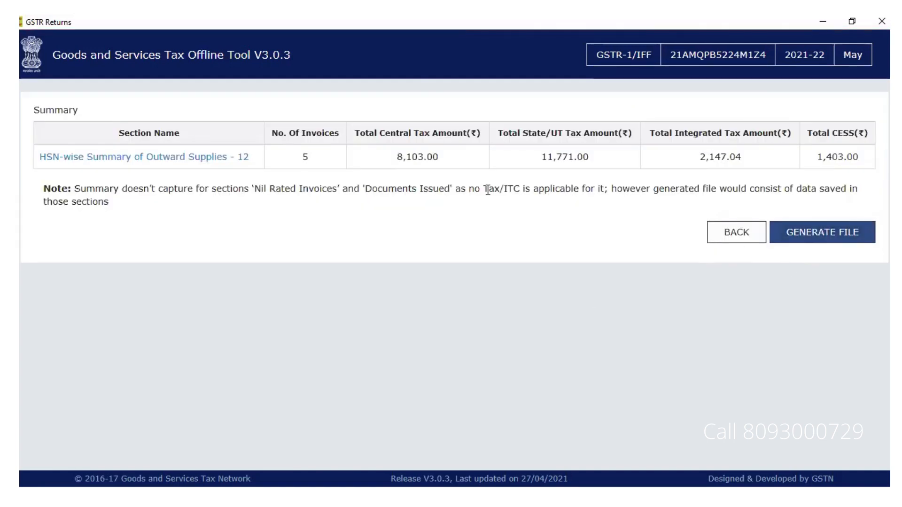